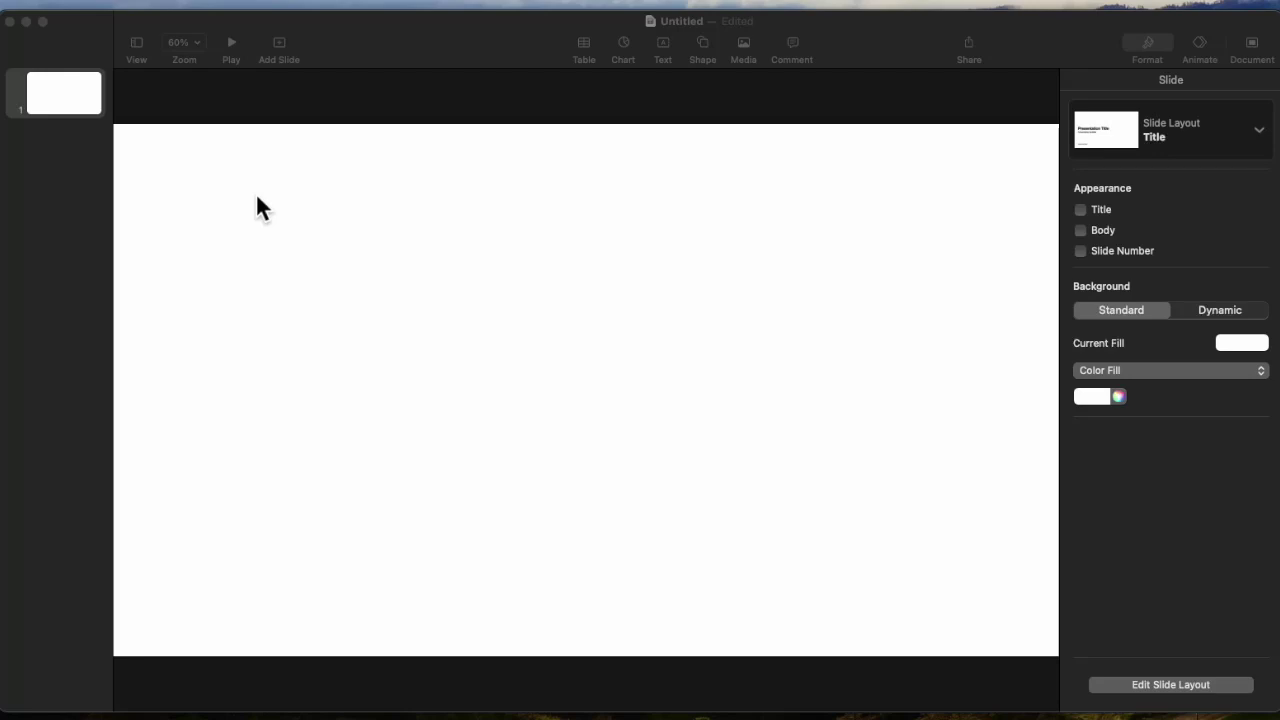
Insert a basic square shape on slide 1 and place it near the slide's upper-left corner.
click(78, 114)
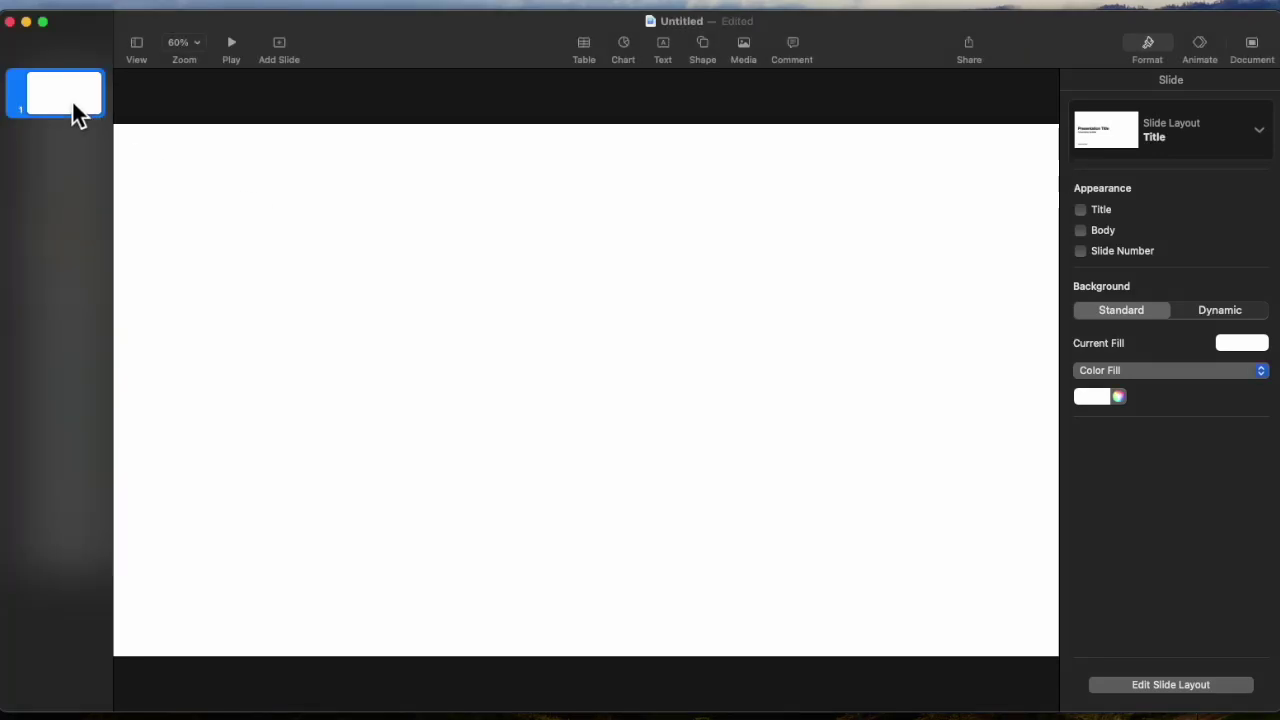
click(704, 47)
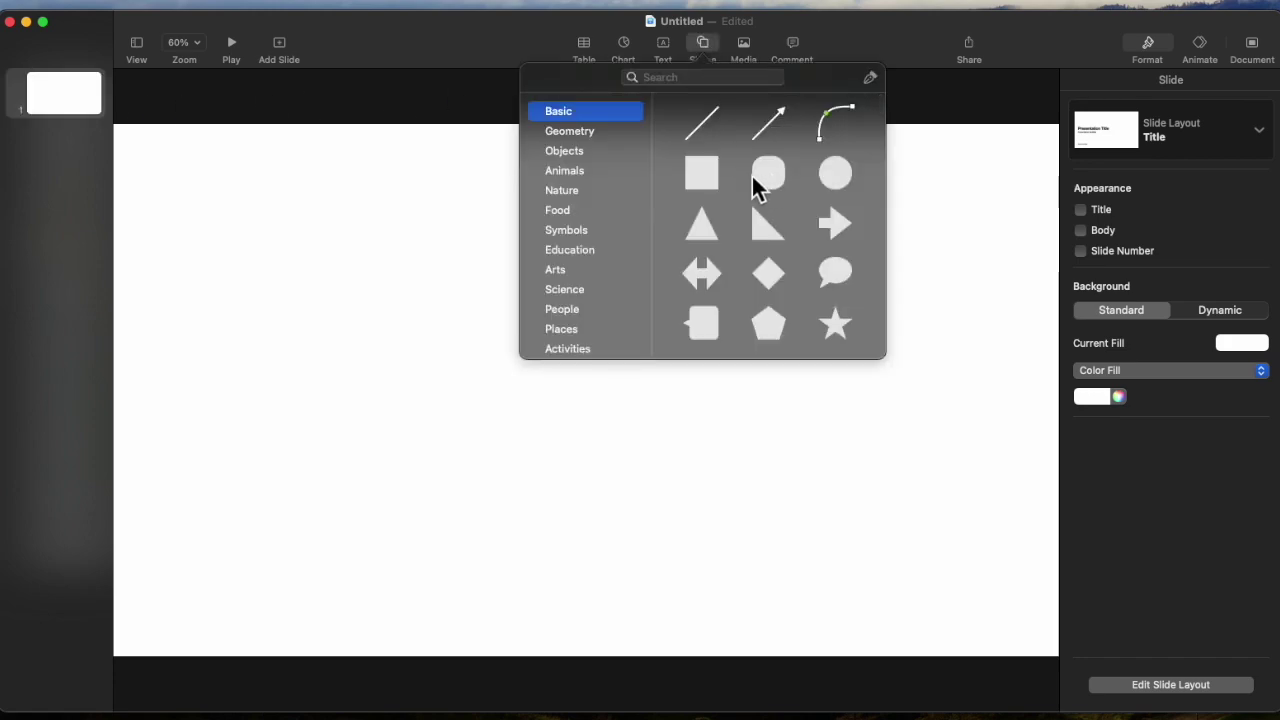
click(711, 190)
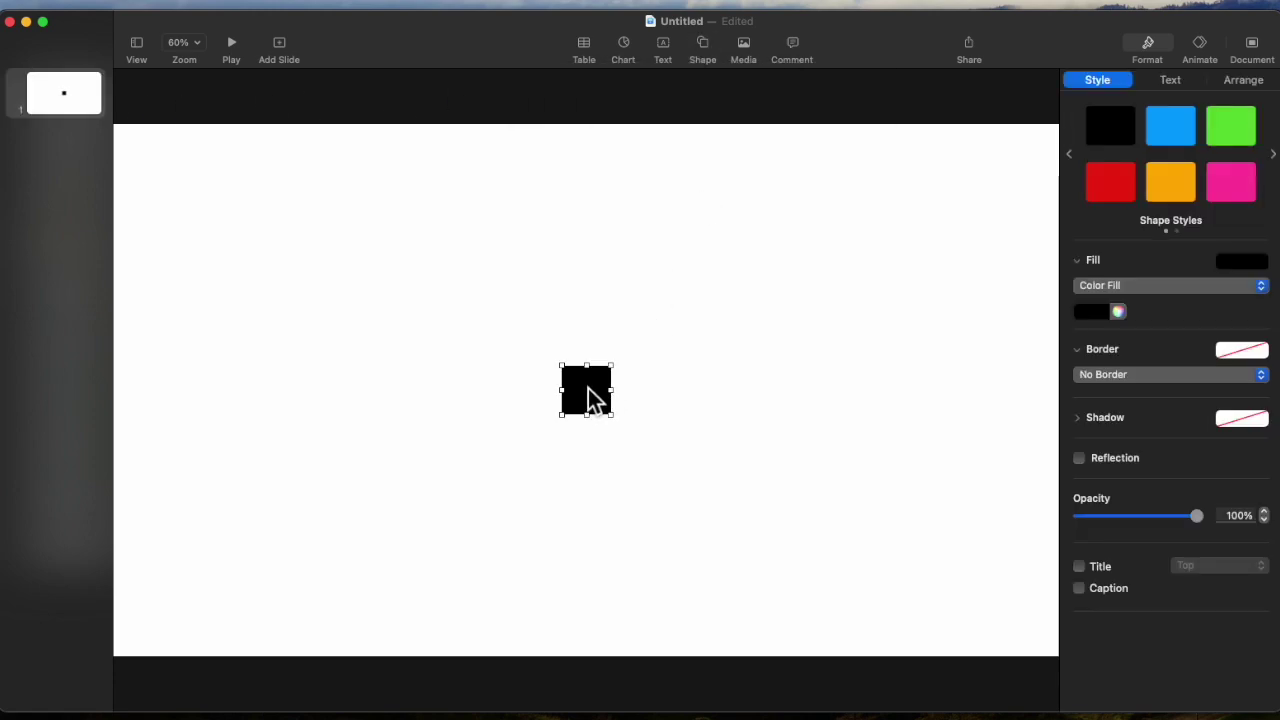
drag(588, 388, 237, 228)
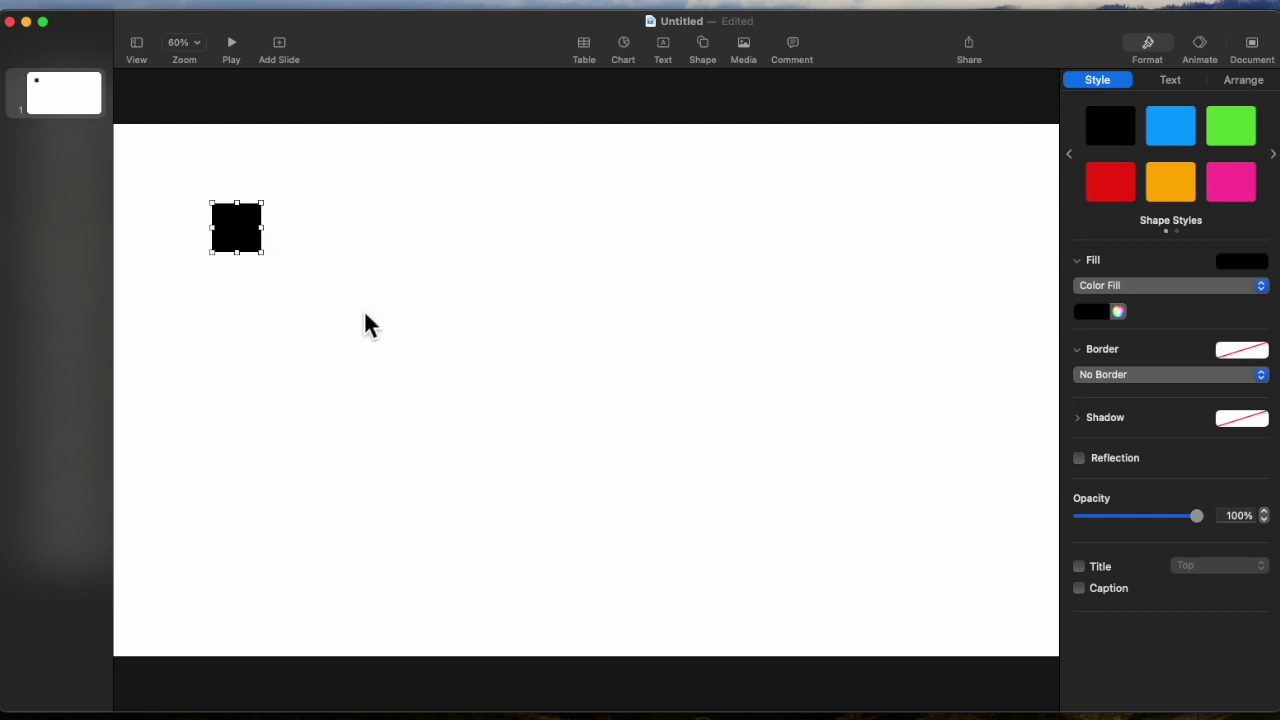
Duplicate slide 1 and move the square on the copy to the slide's lower-right area.
click(69, 104)
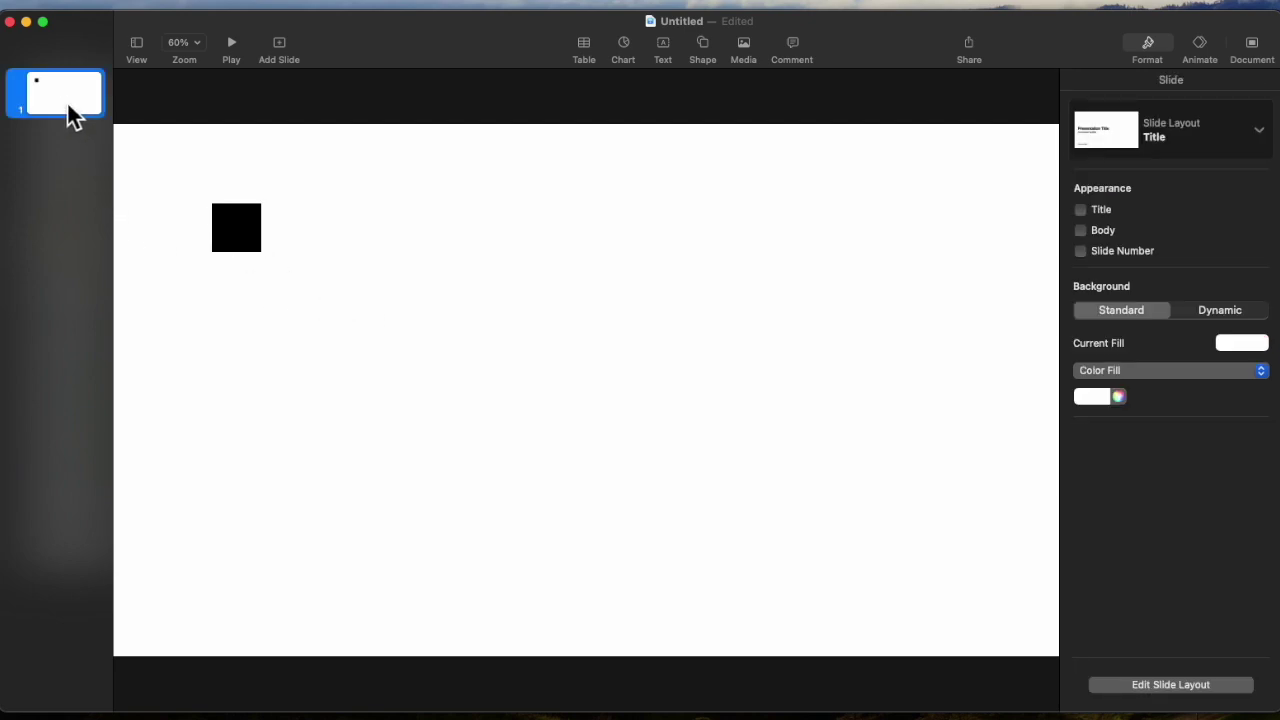
right_click(67, 104)
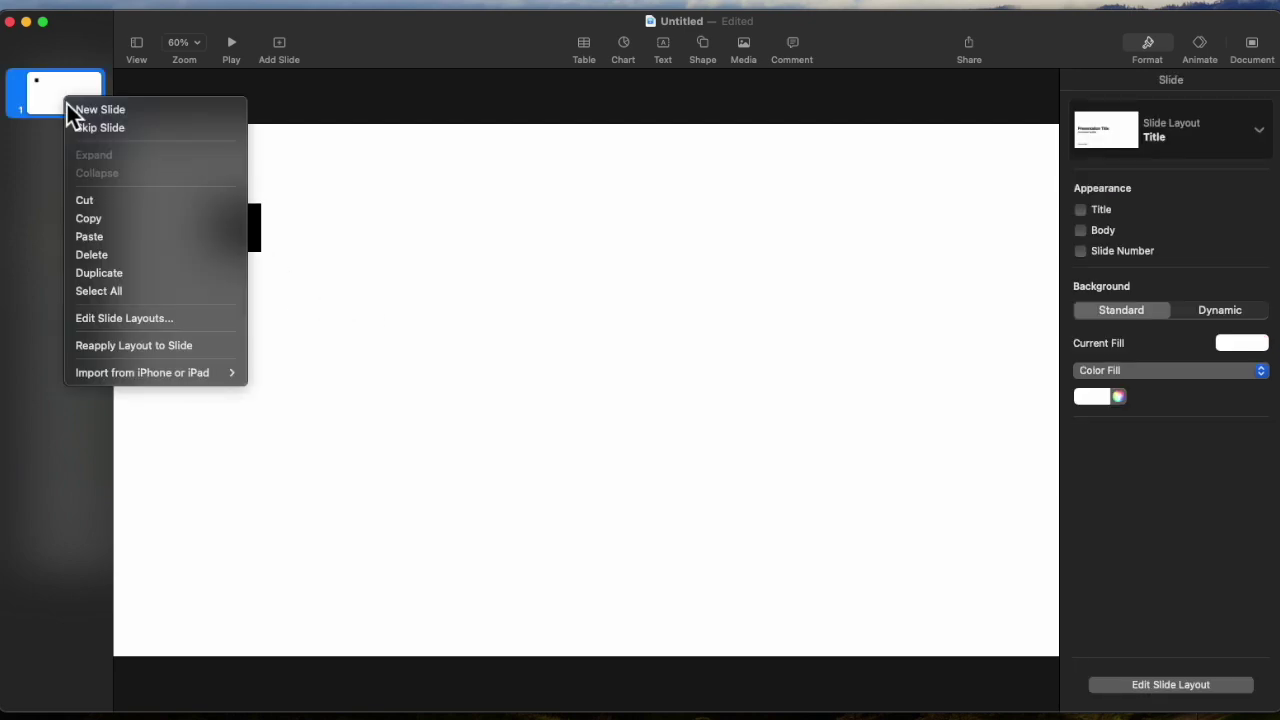
click(104, 273)
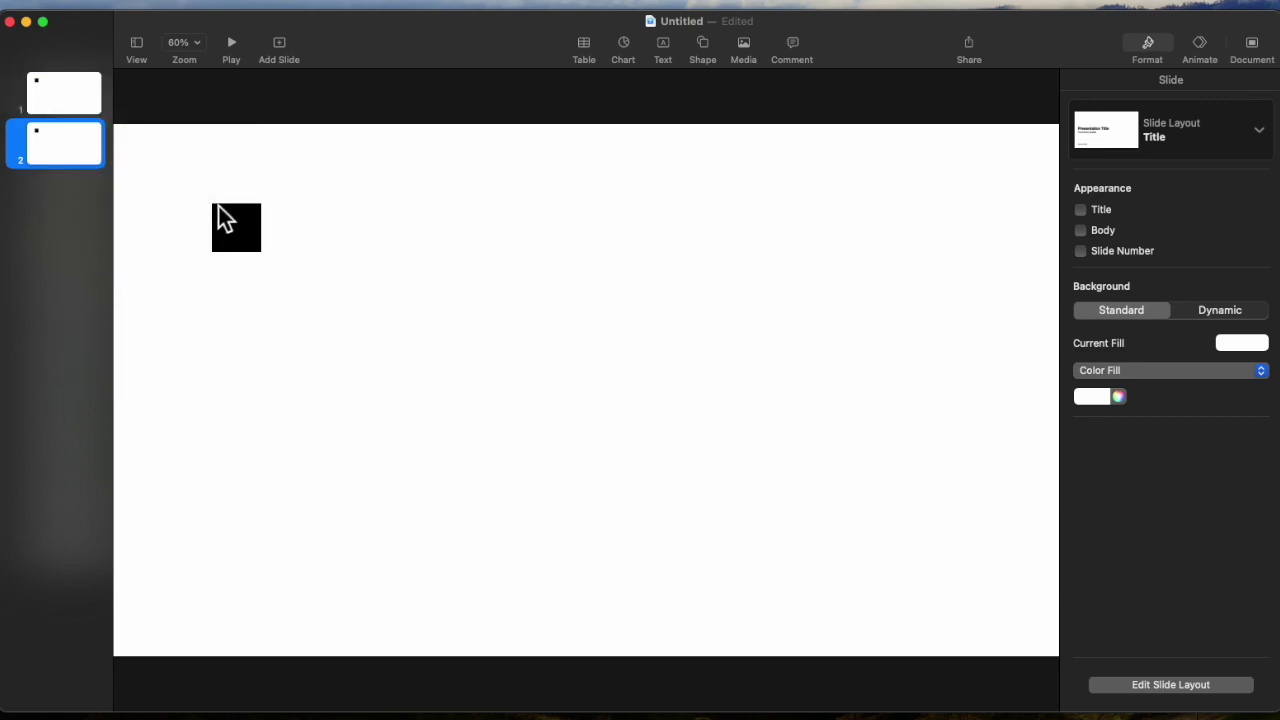
click(389, 256)
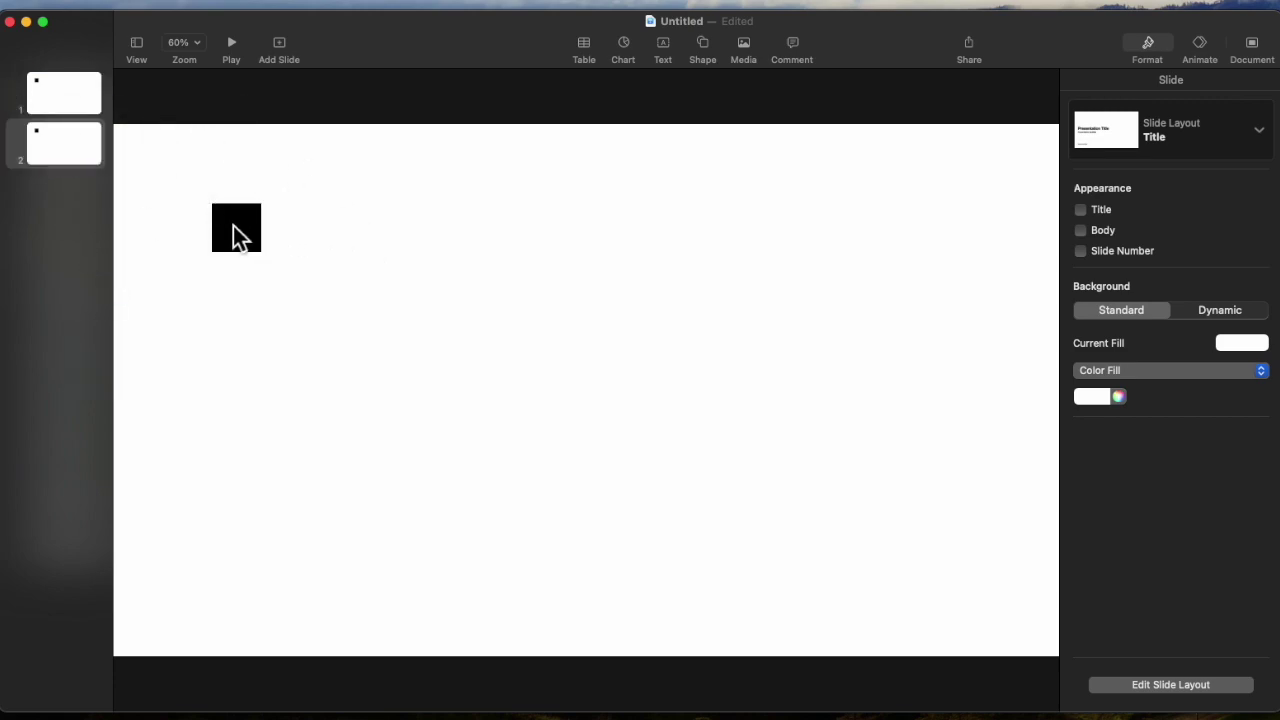
drag(233, 226, 930, 552)
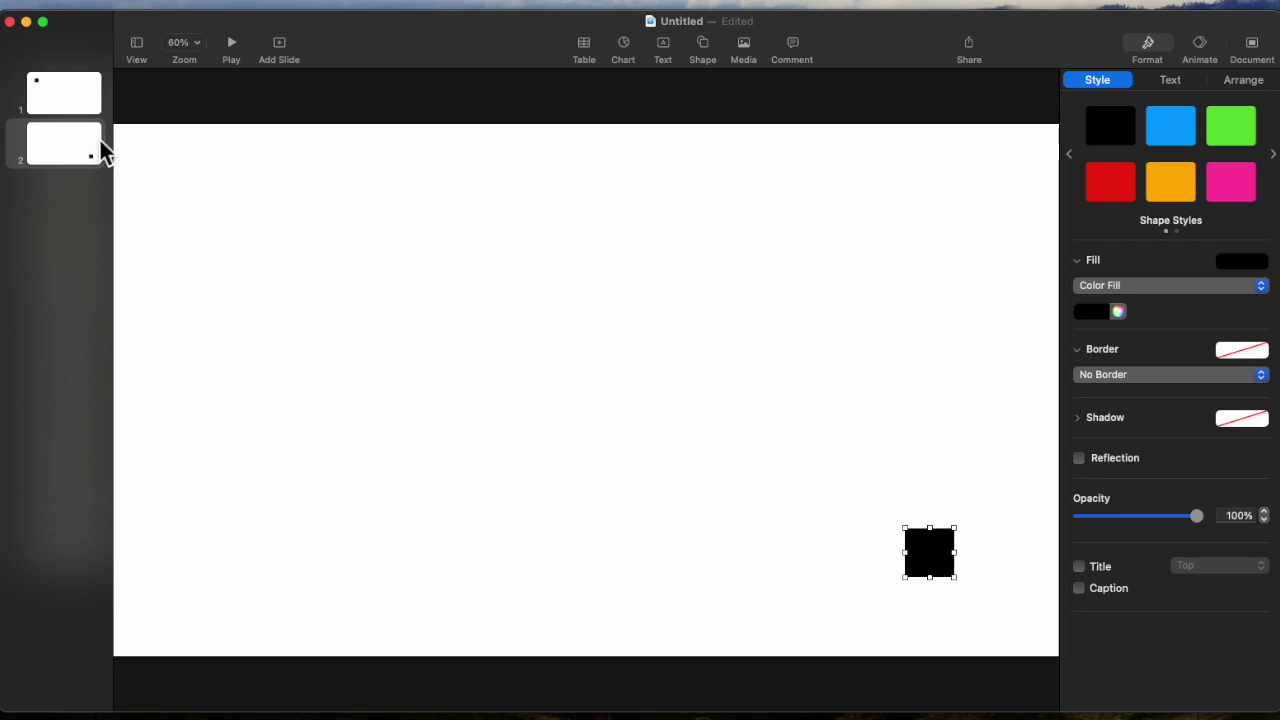
Add a Magic Move transition to slide 1.
click(65, 101)
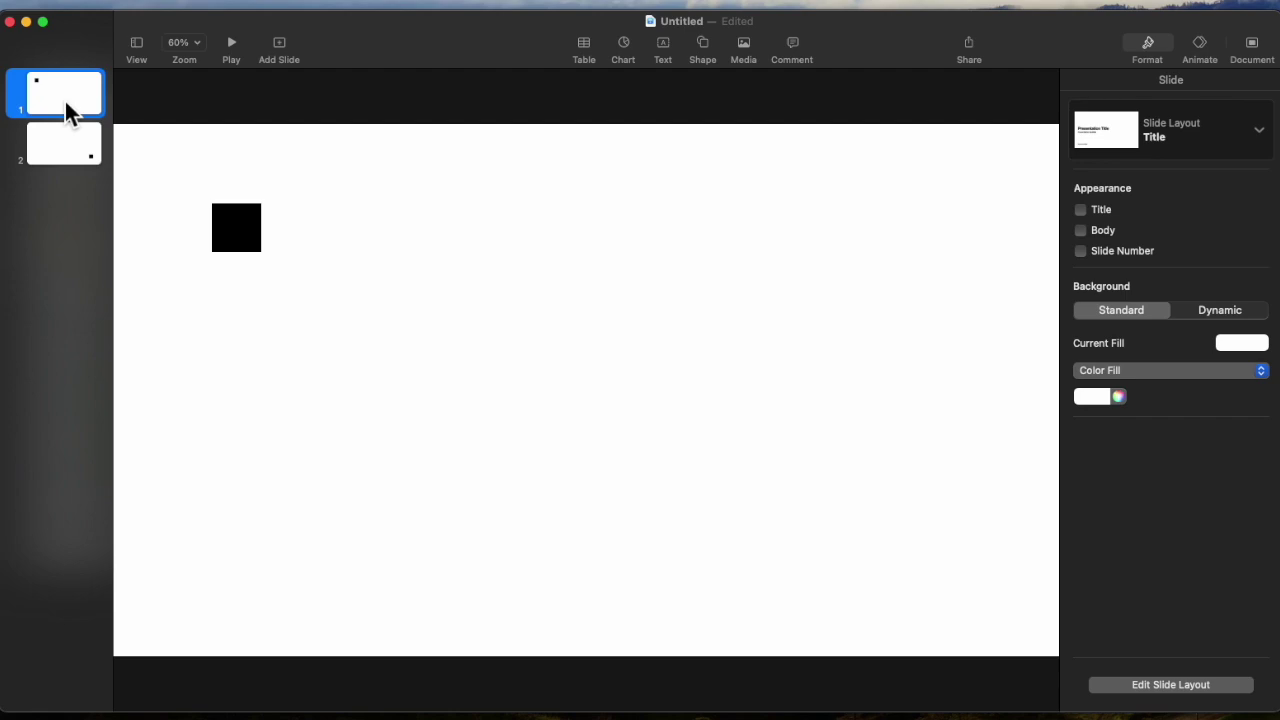
click(1203, 48)
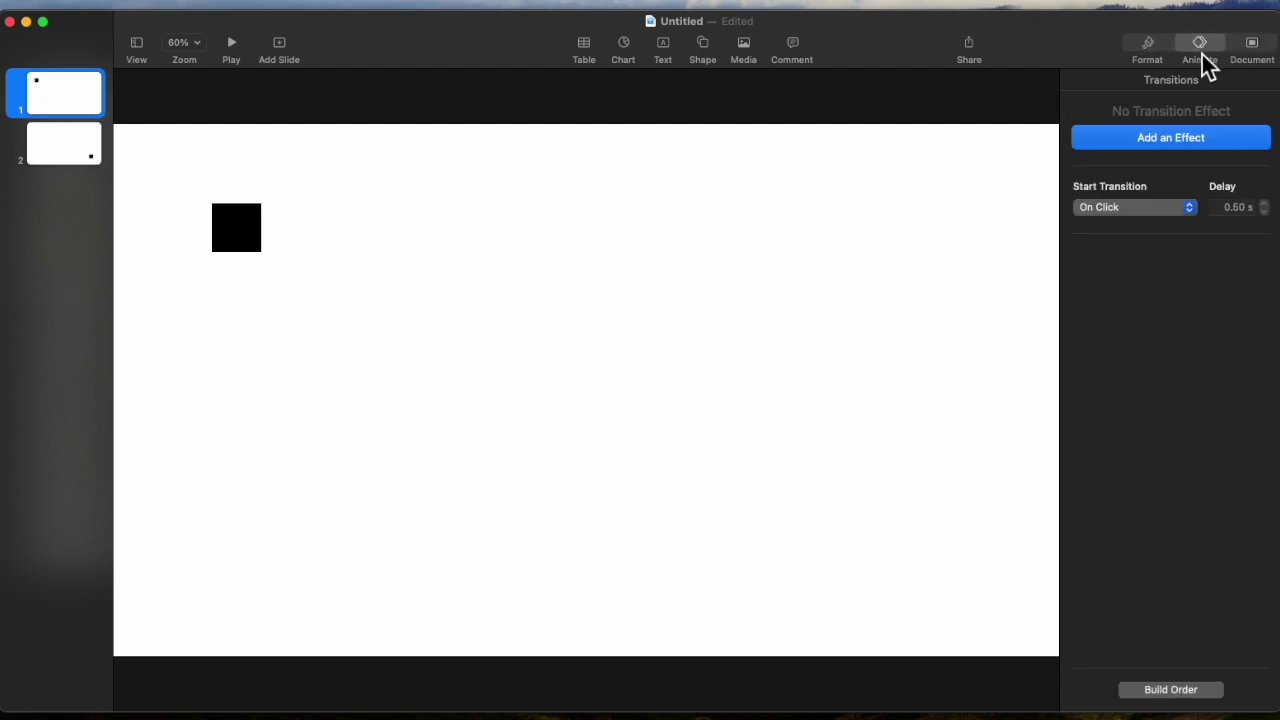
click(1195, 148)
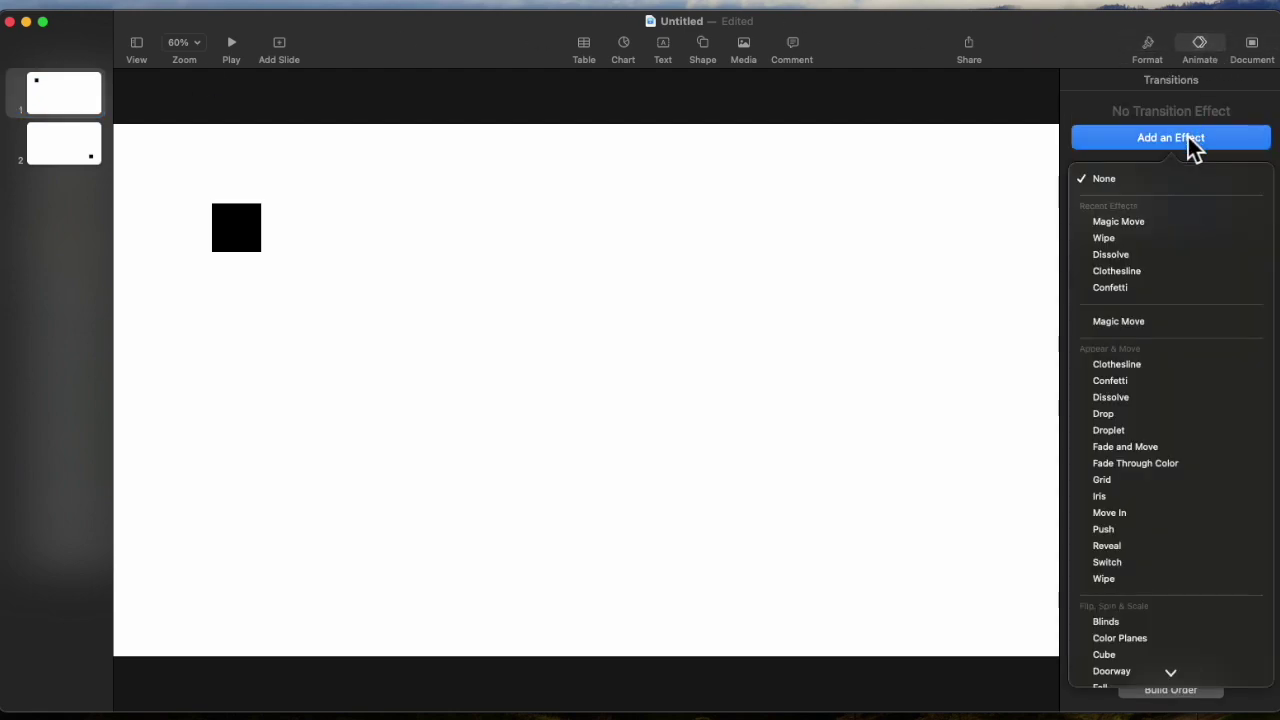
click(1133, 221)
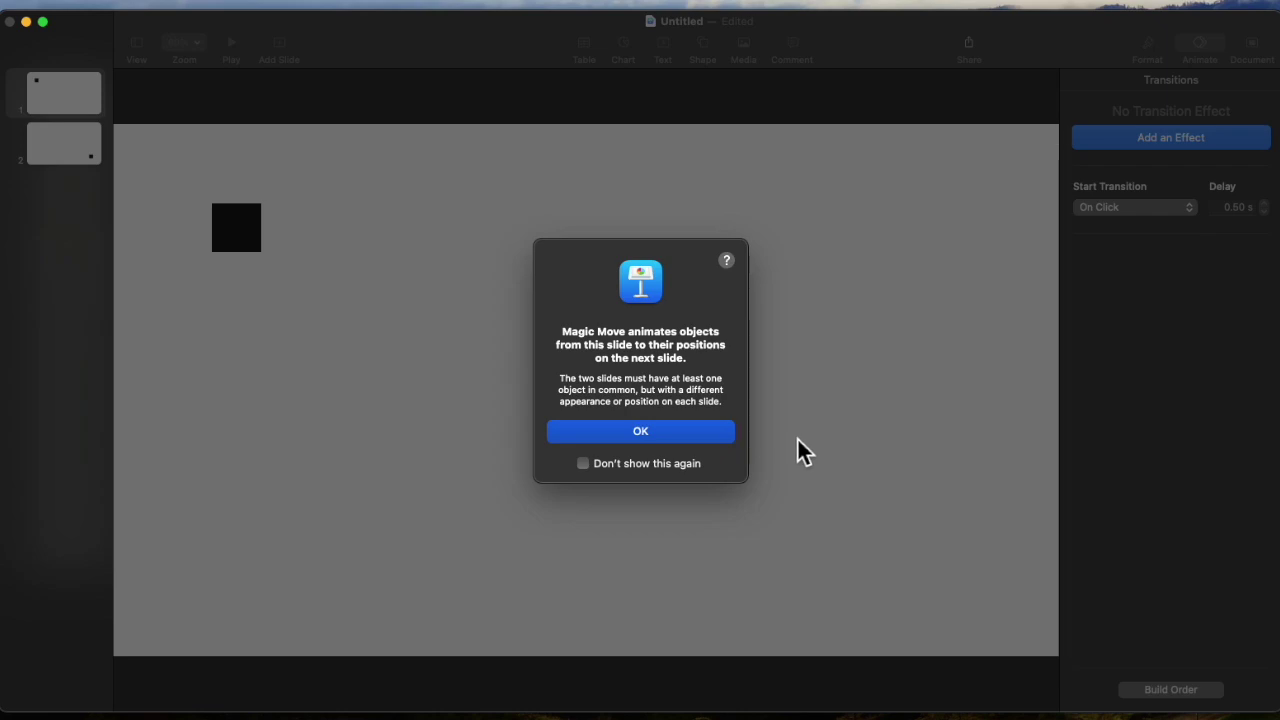
click(667, 434)
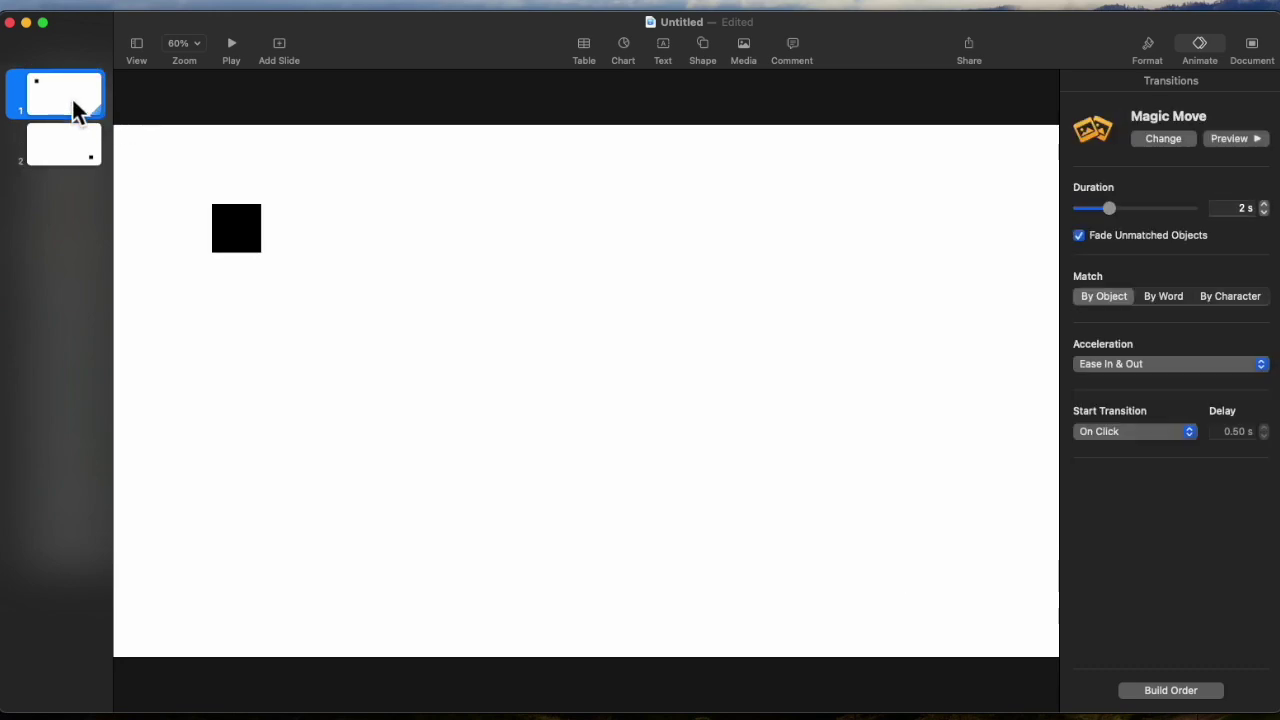
Duplicate slide 2 and move the square on the copy straight up to the slide's upper-right area.
click(55, 158)
right_click(55, 156)
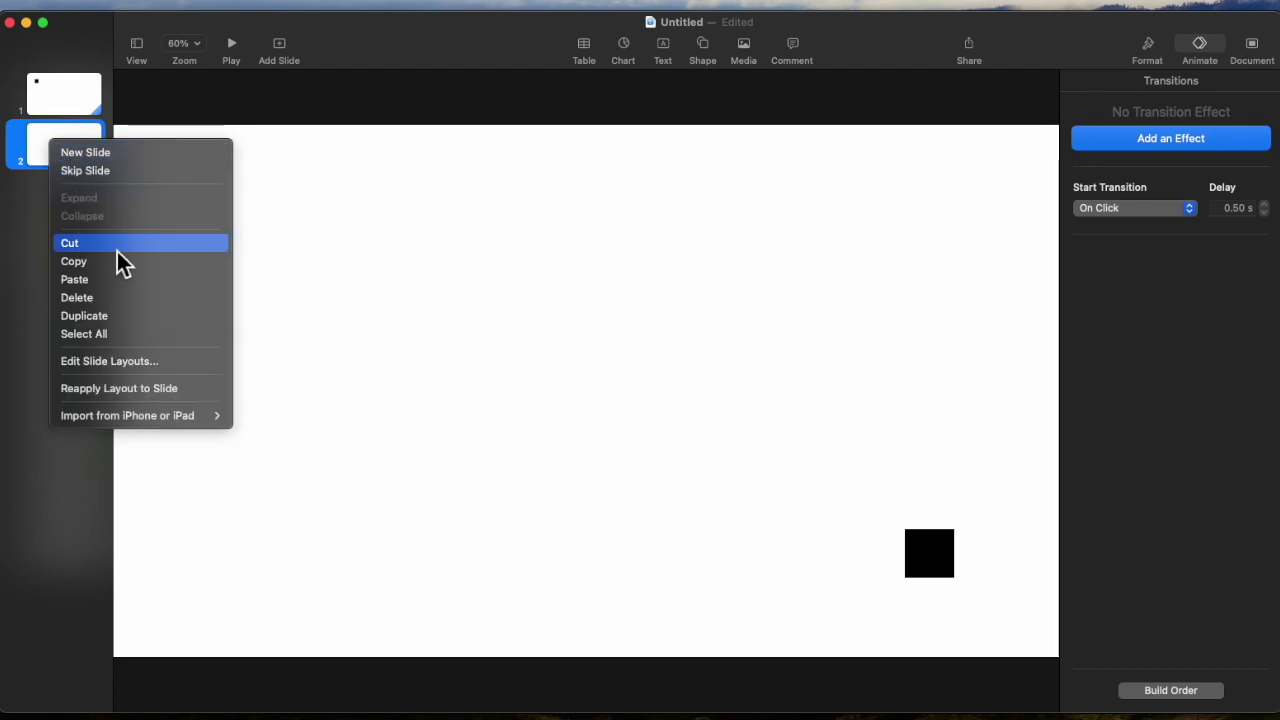
click(115, 317)
drag(930, 564, 929, 225)
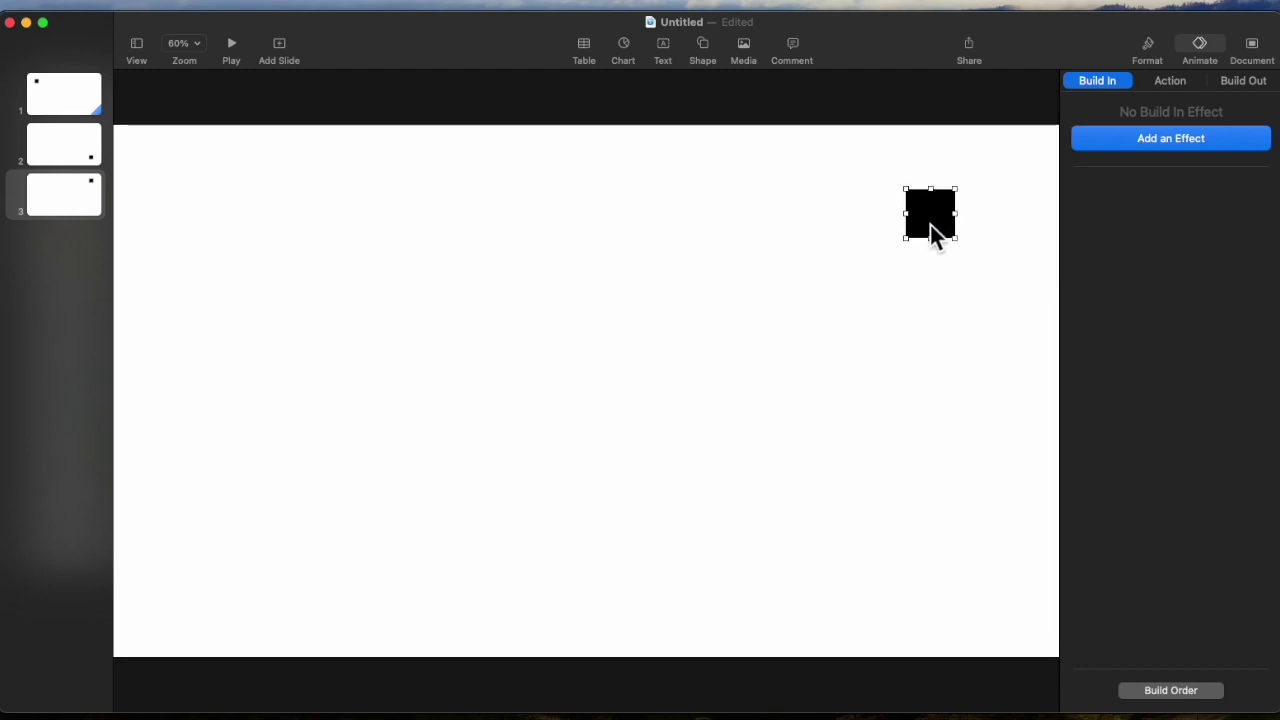
Add a Magic Move transition to slide 2.
click(70, 163)
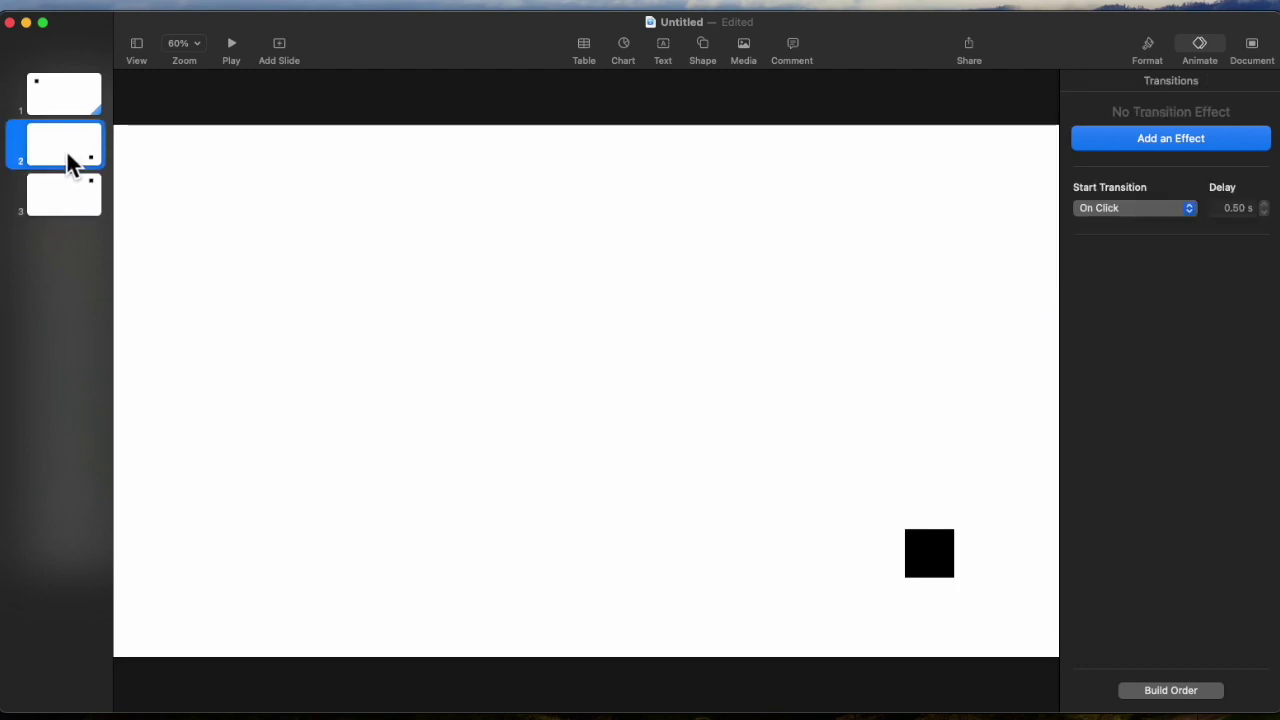
click(1181, 141)
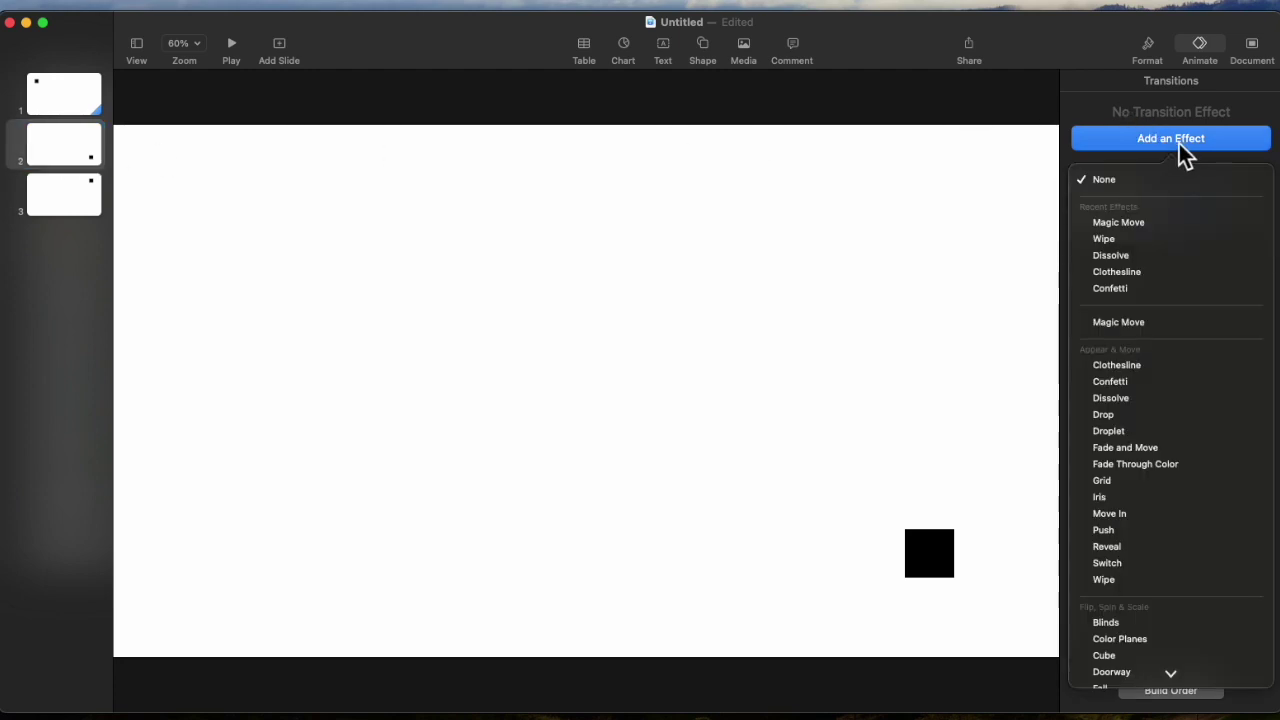
click(1128, 223)
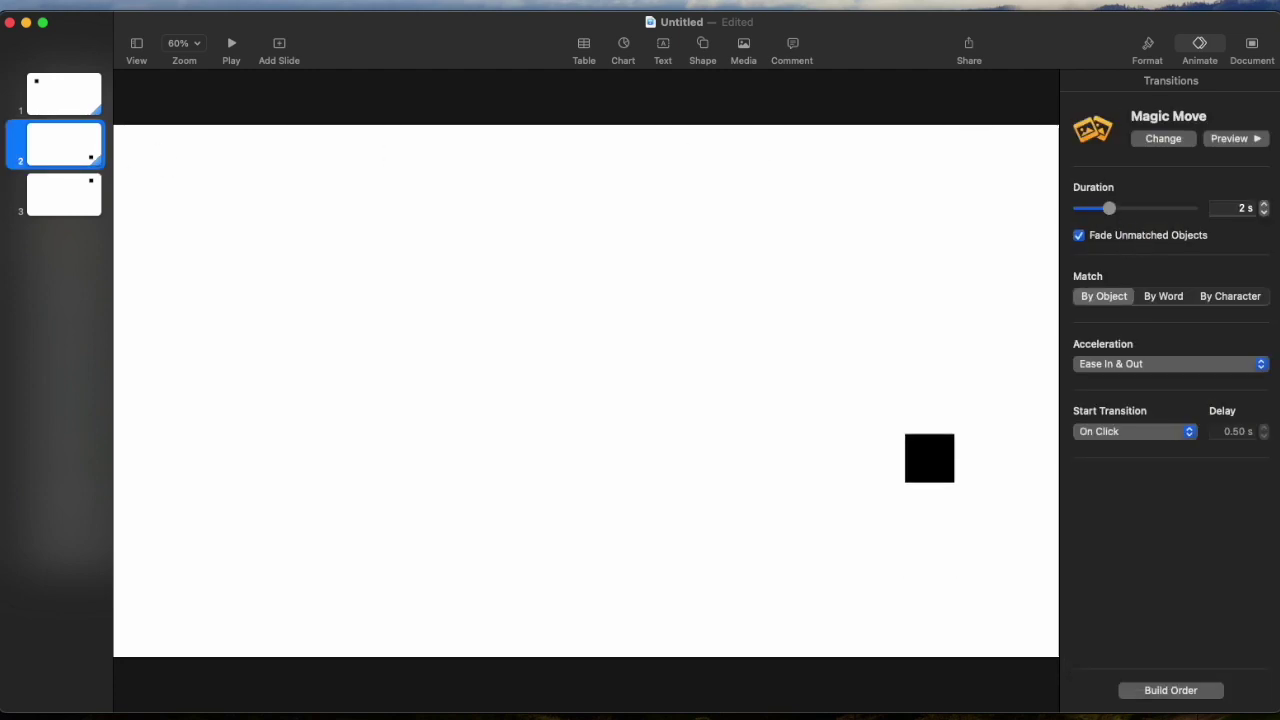
Set slide 1's Magic Move acceleration to None and make its transition start automatically.
click(75, 110)
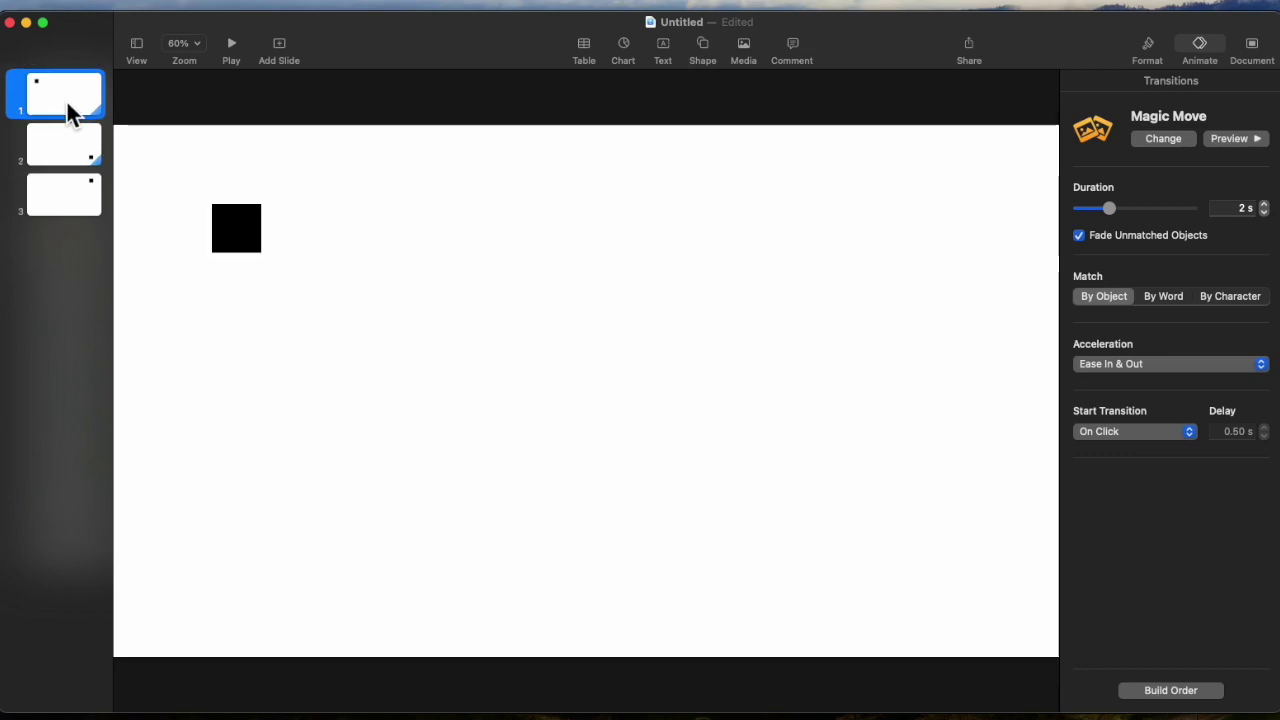
click(75, 152)
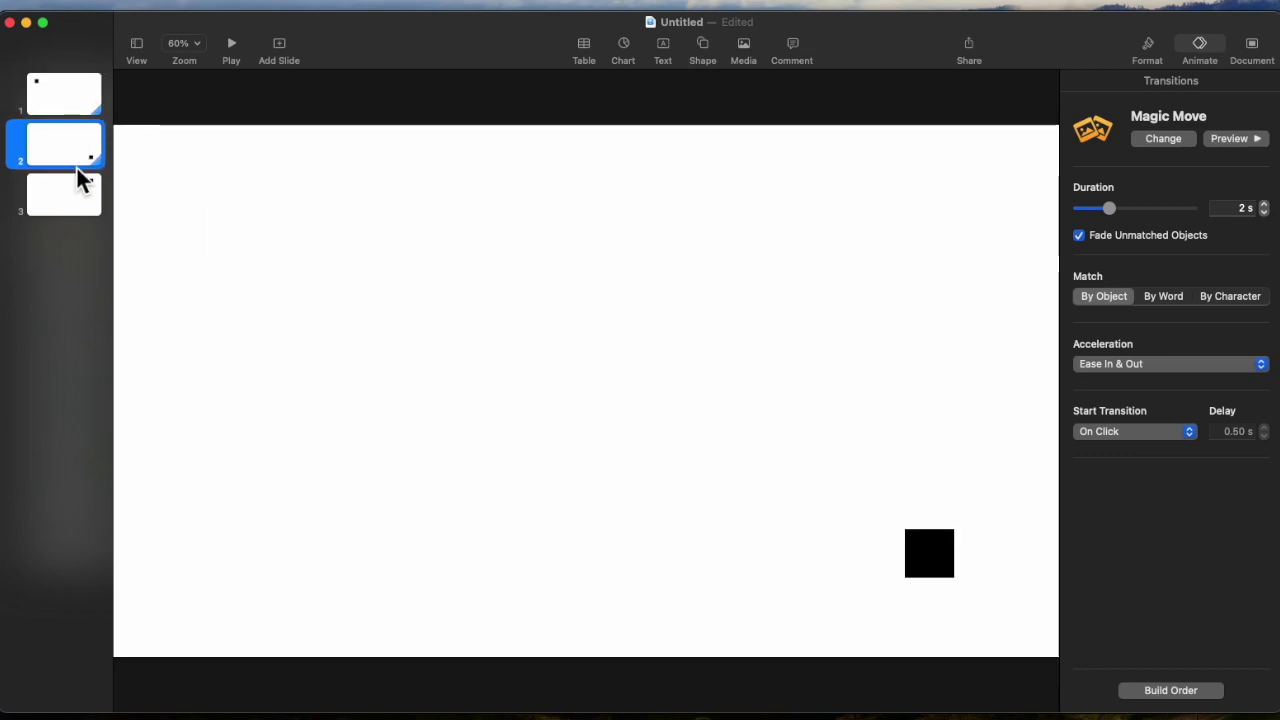
click(76, 212)
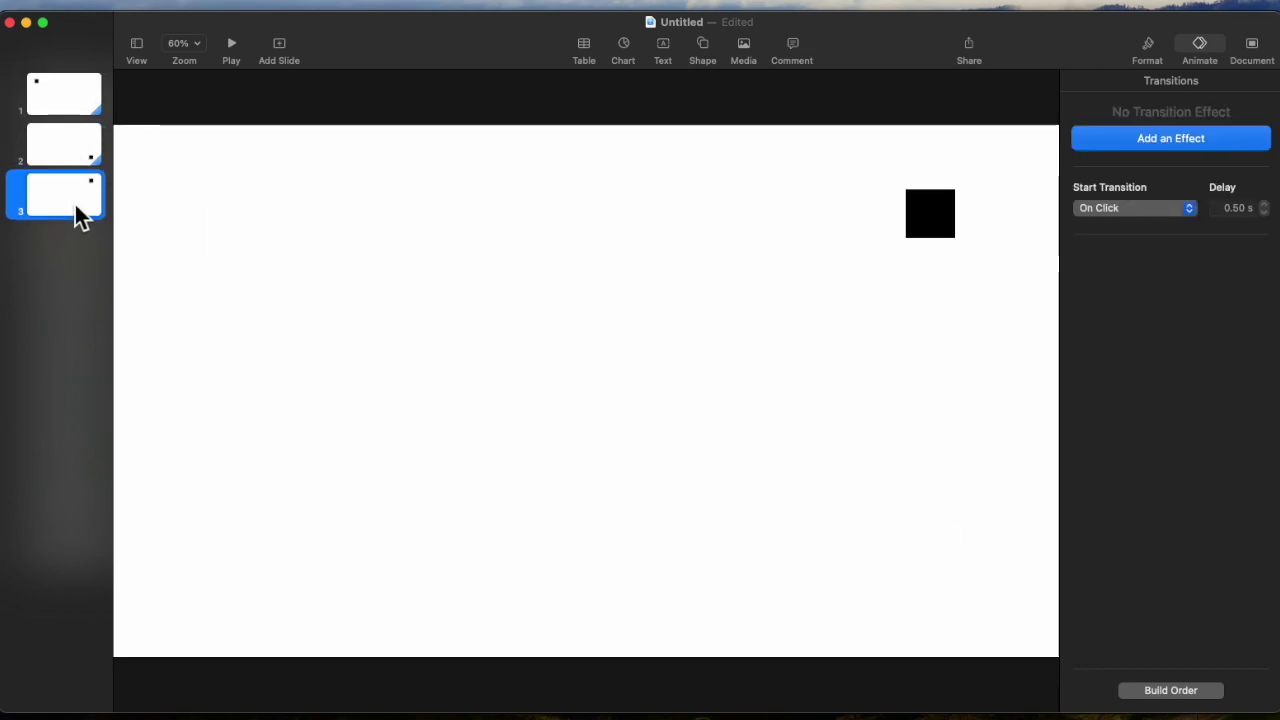
click(60, 107)
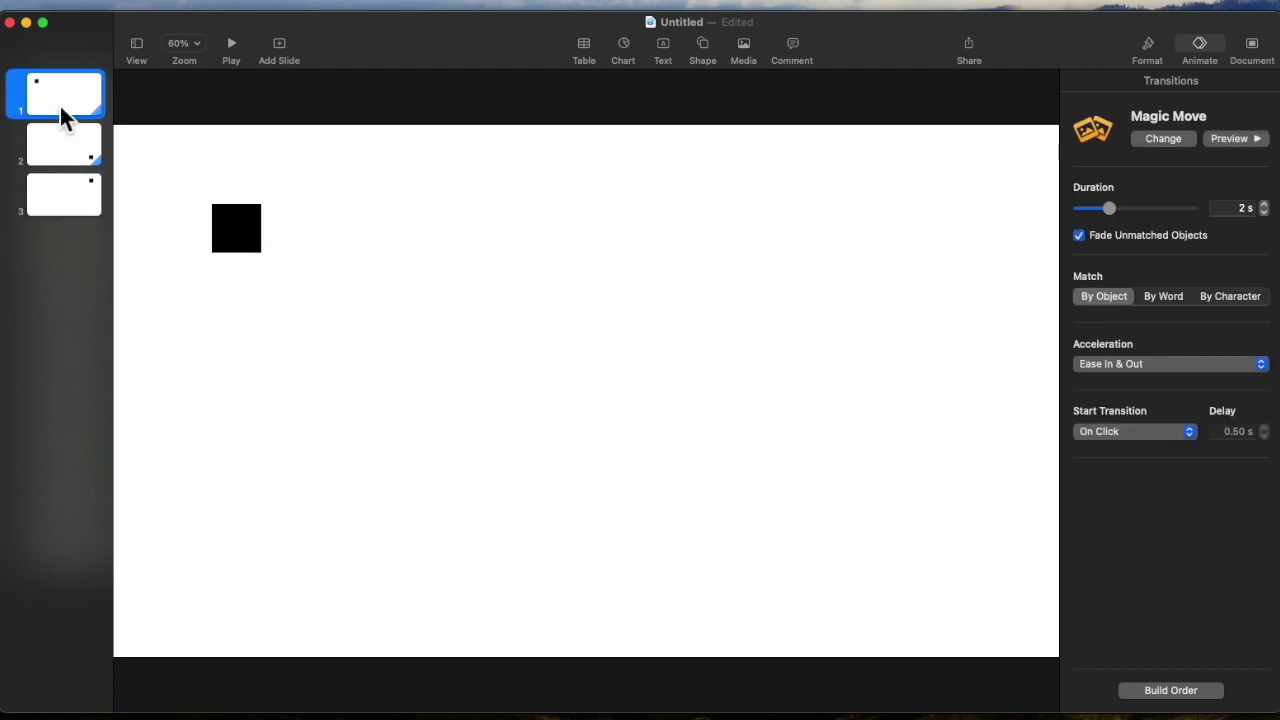
click(1264, 368)
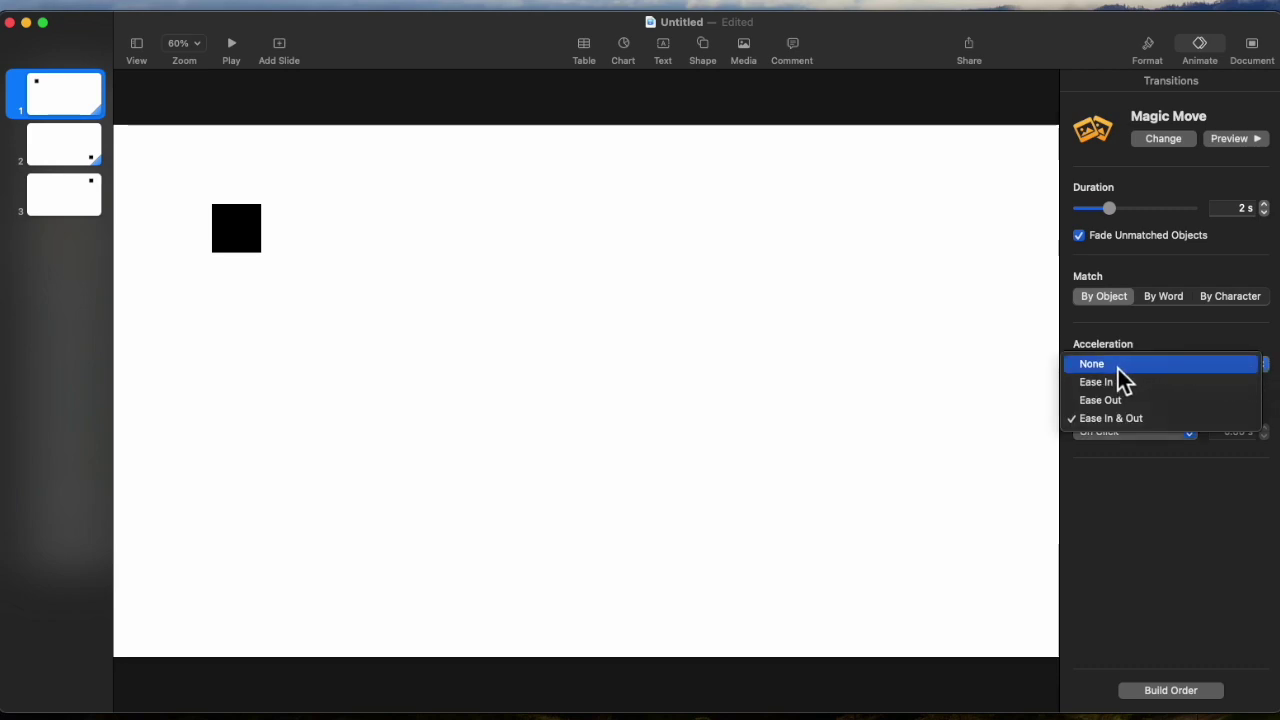
click(1118, 369)
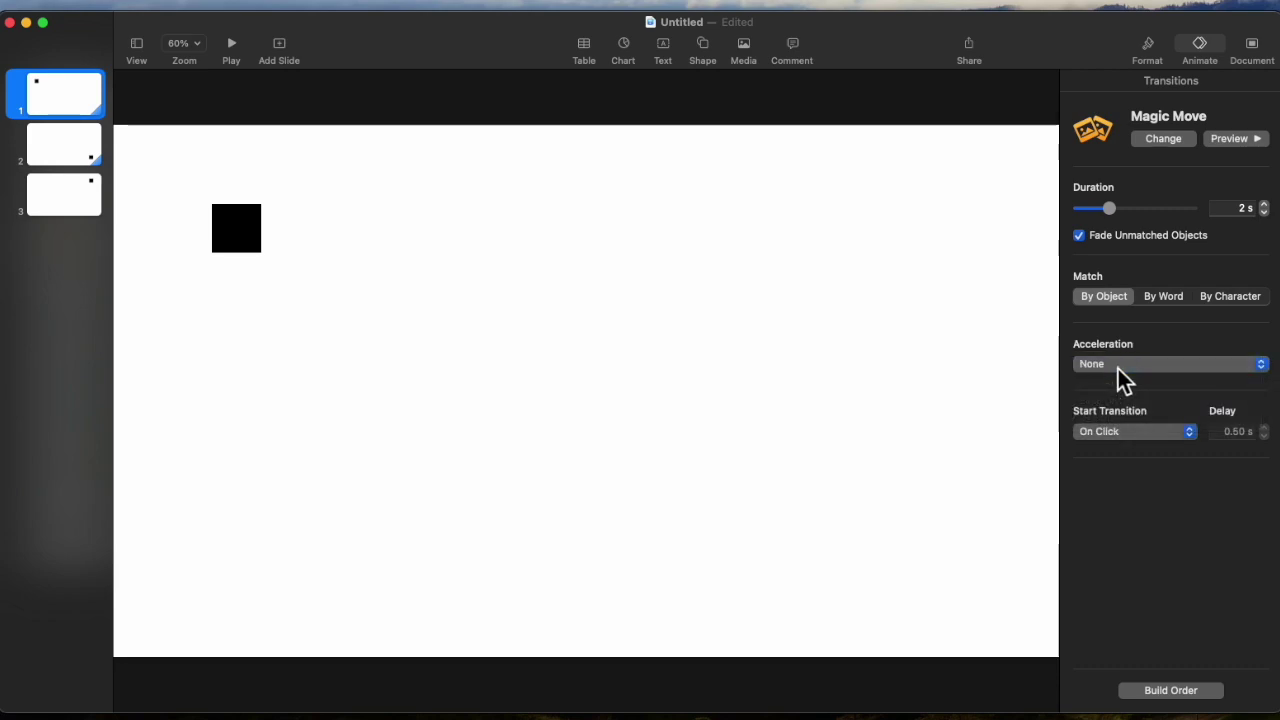
click(1194, 438)
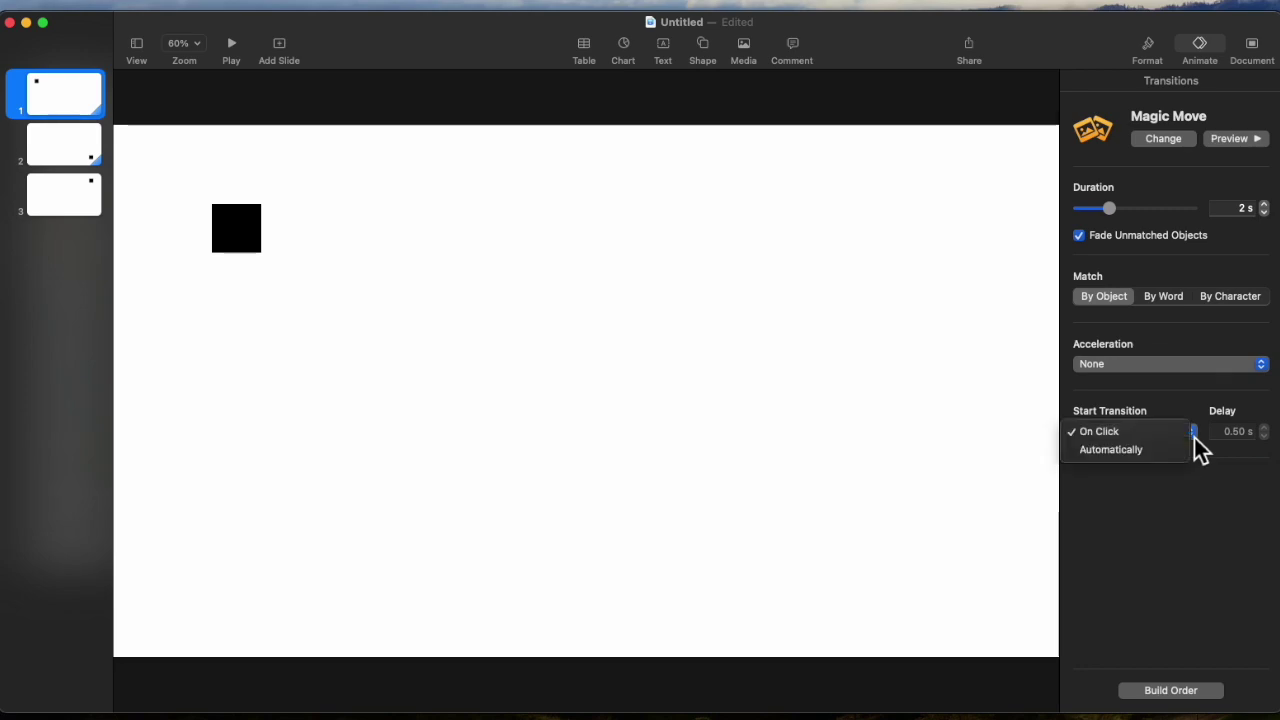
click(1143, 453)
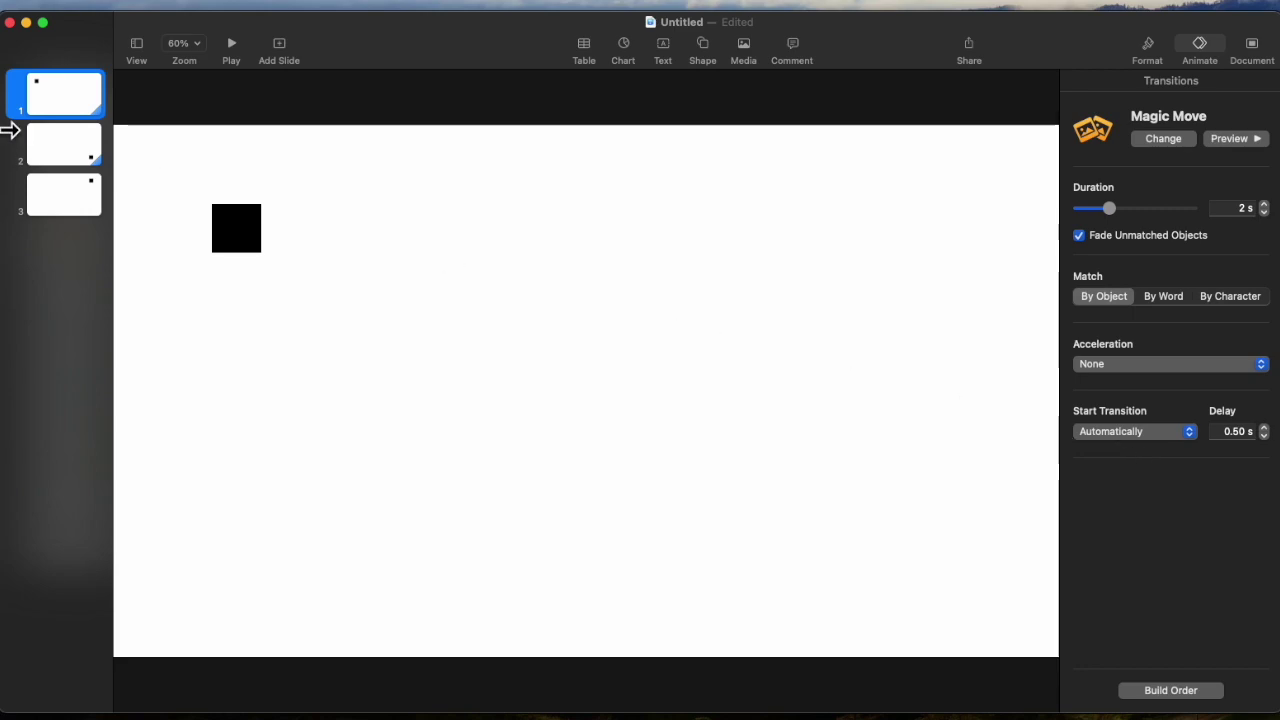
Set slide 2's Magic Move acceleration to None and make its transition start automatically.
click(57, 160)
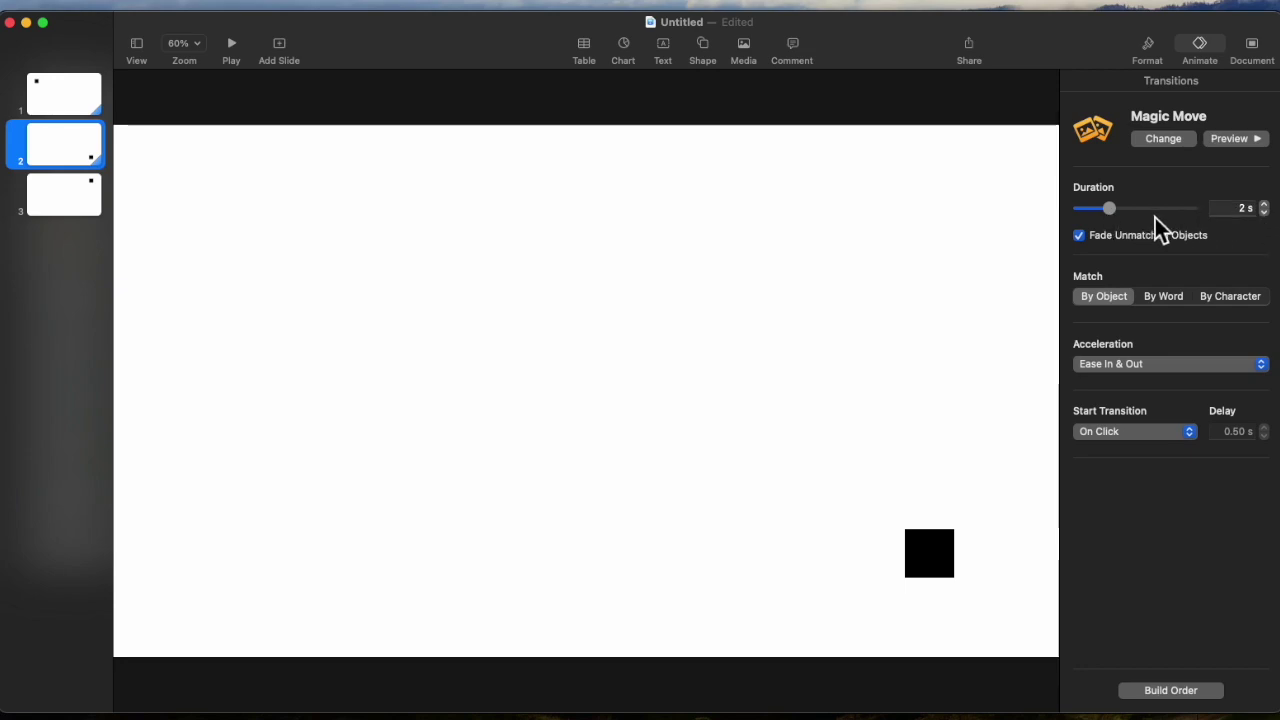
click(1261, 365)
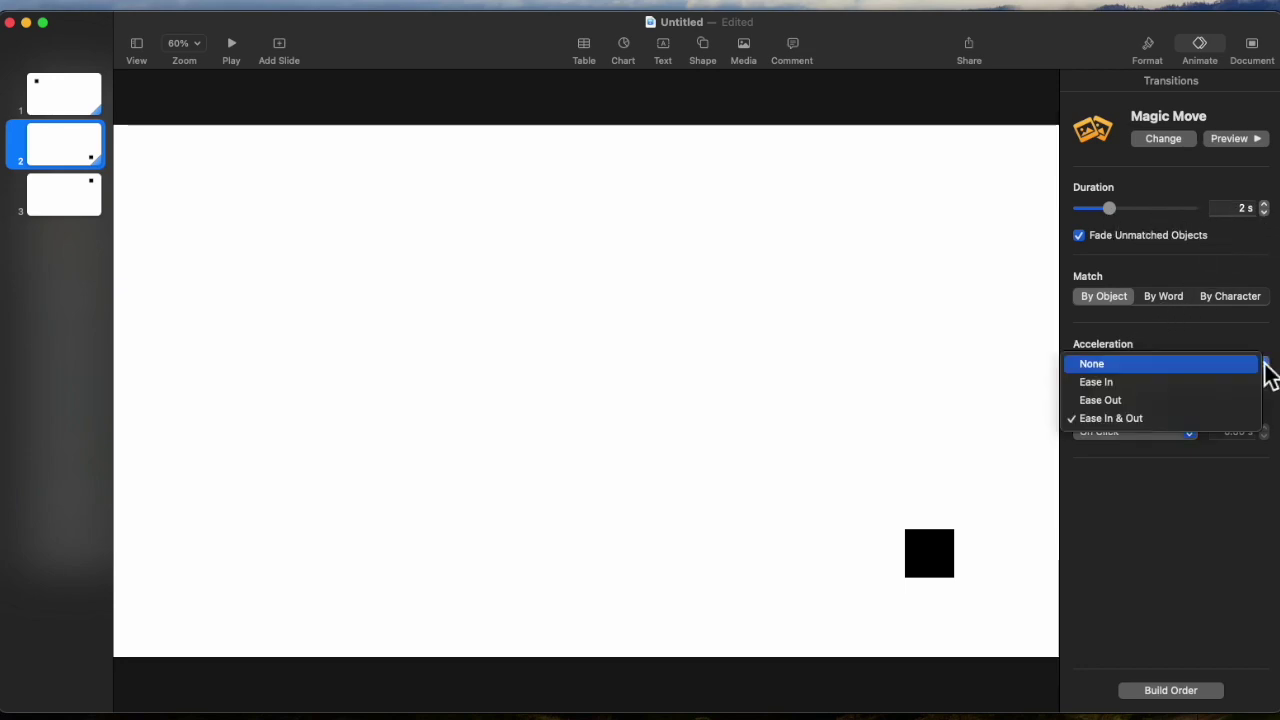
click(1100, 366)
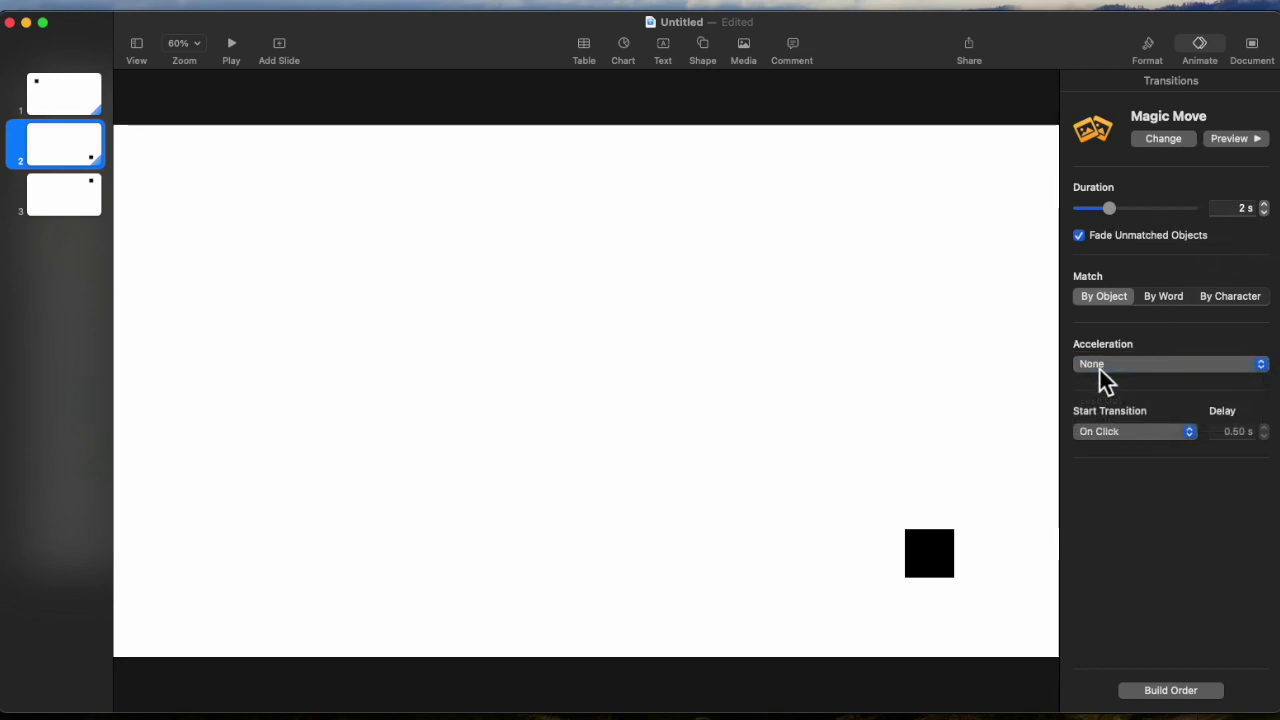
click(1193, 438)
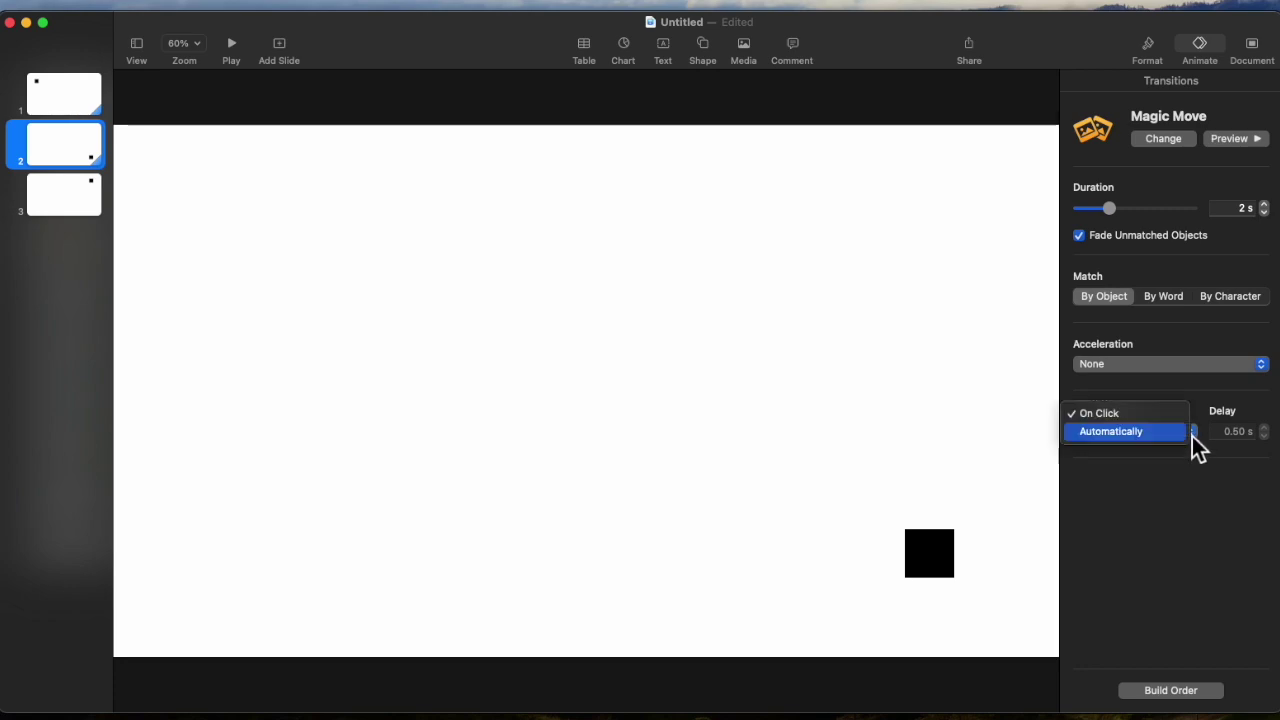
click(1126, 436)
click(70, 212)
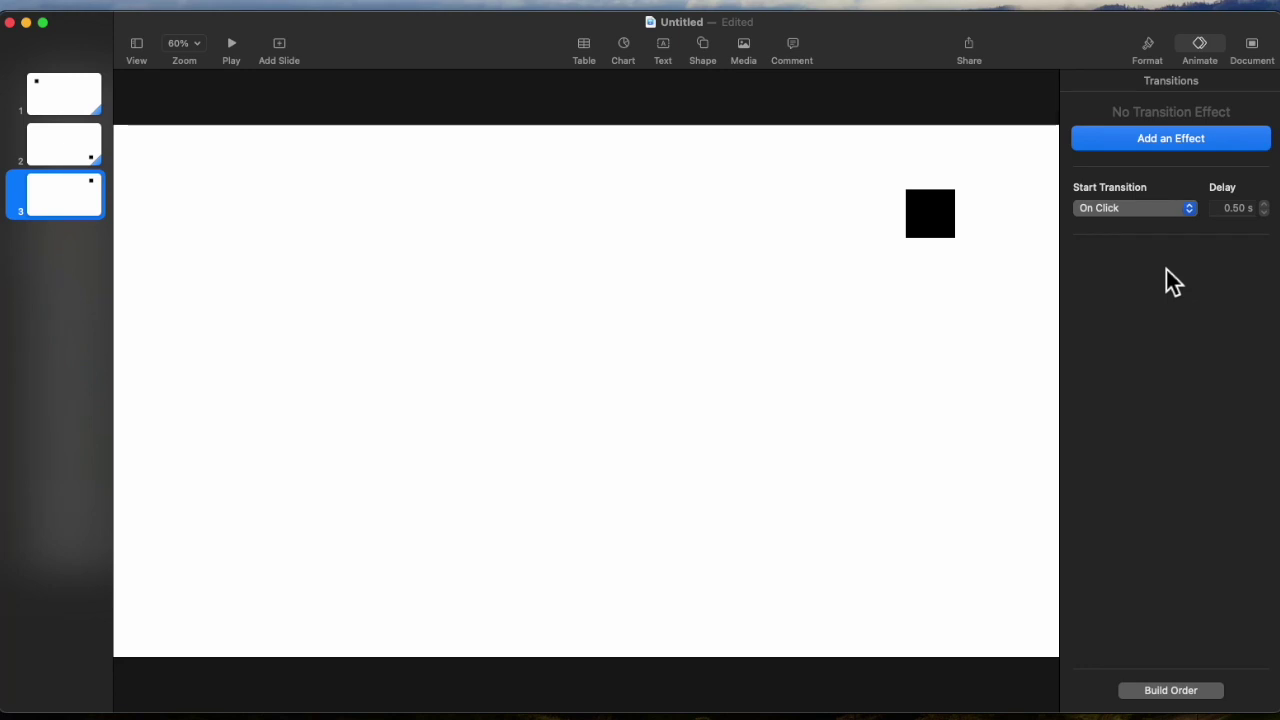
click(76, 90)
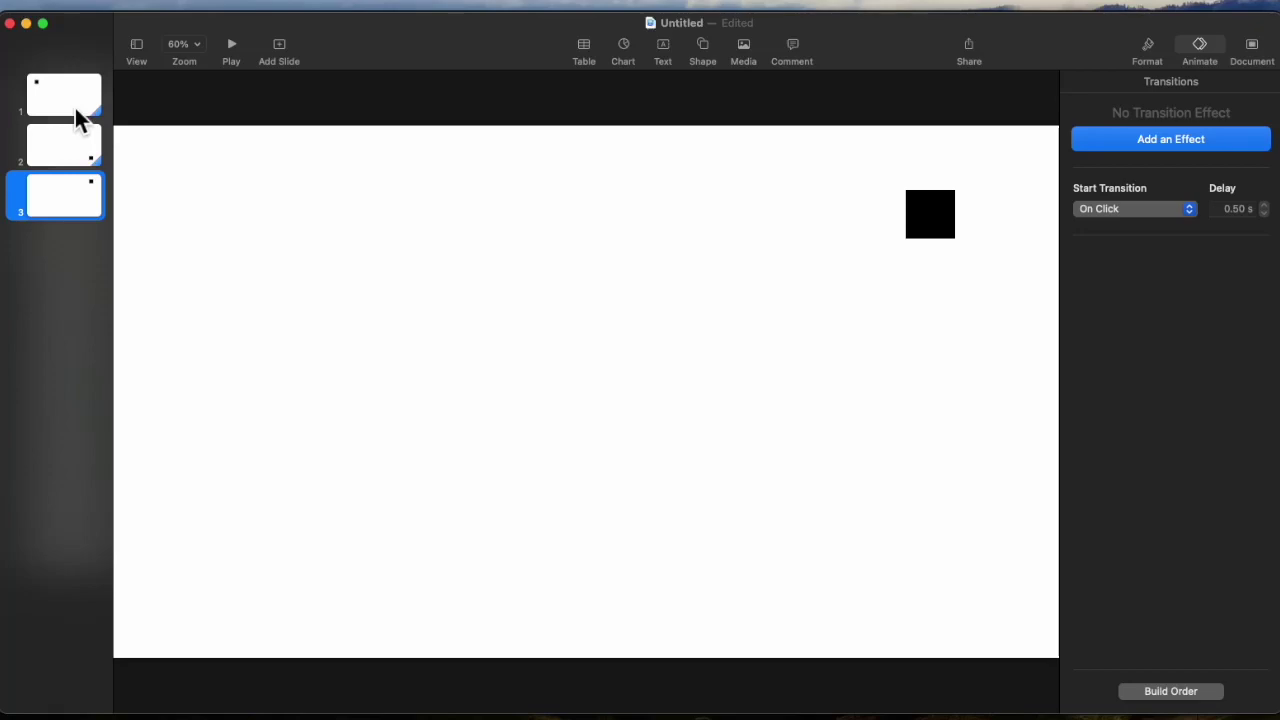
Close the untitled presentation and delete it without saving.
click(10, 23)
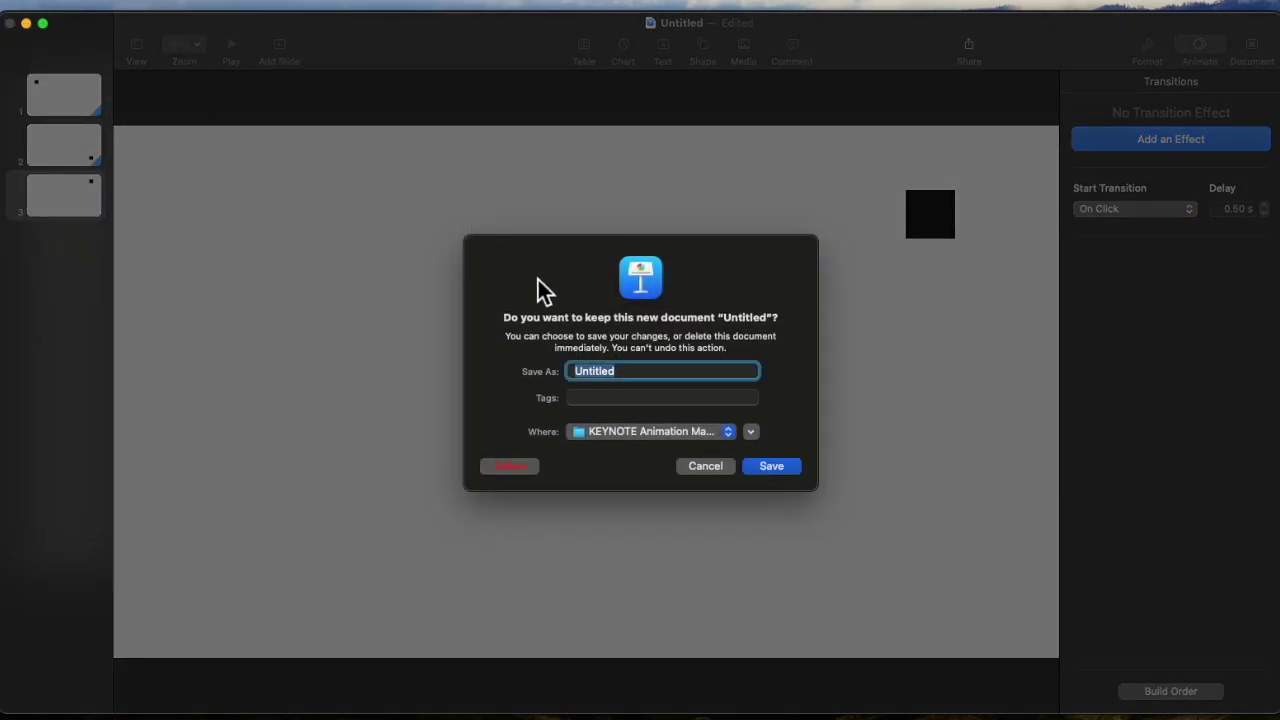
click(532, 468)
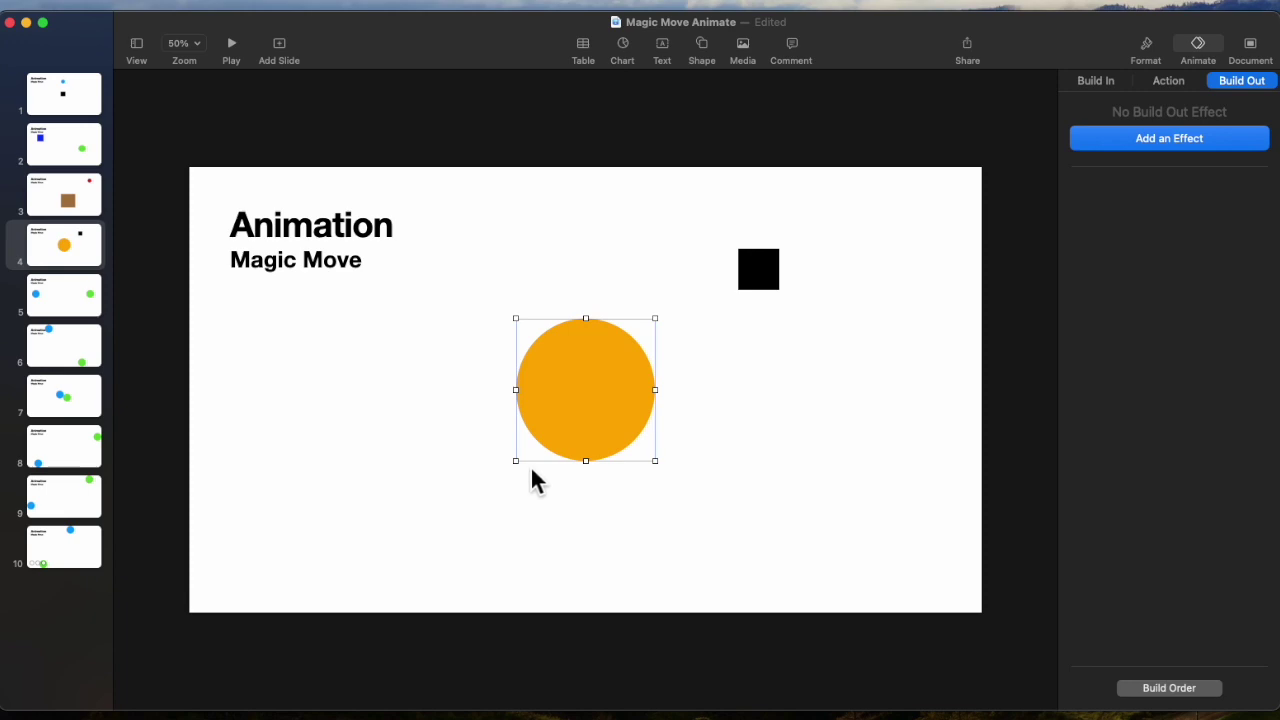
Look through slides 1 to 10 to review how the shapes change position, size and colour.
click(77, 116)
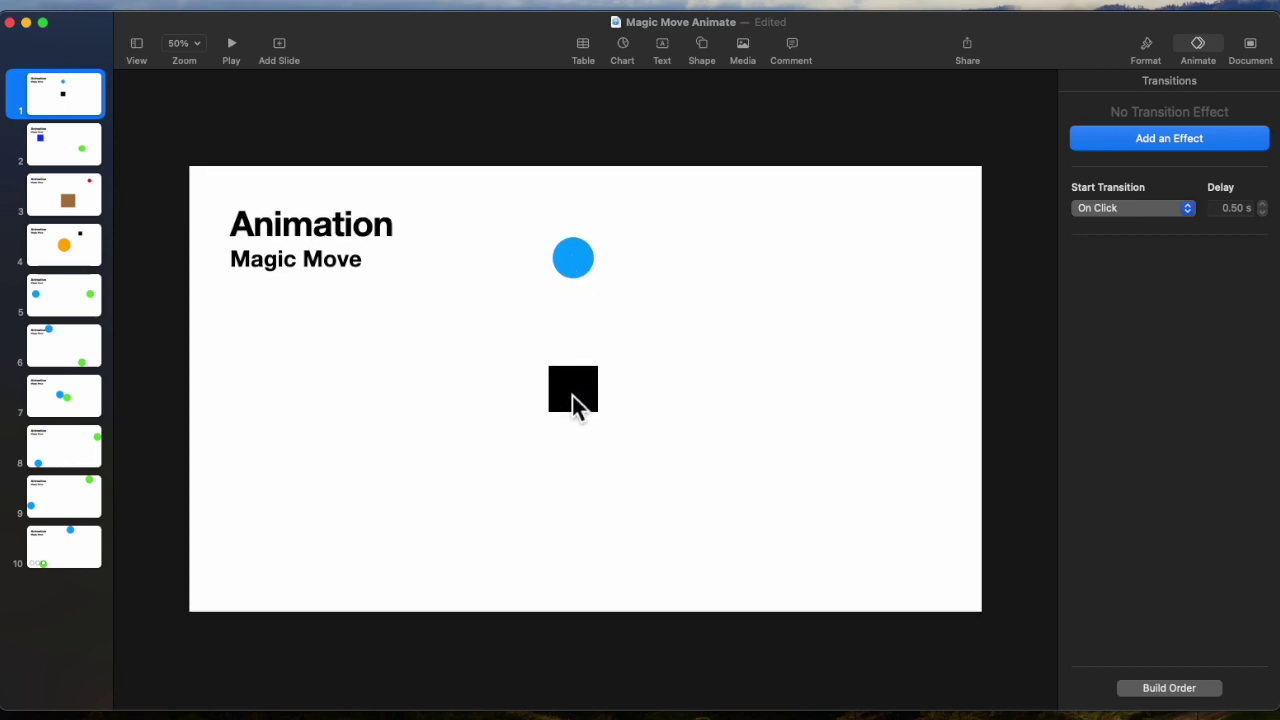
click(65, 148)
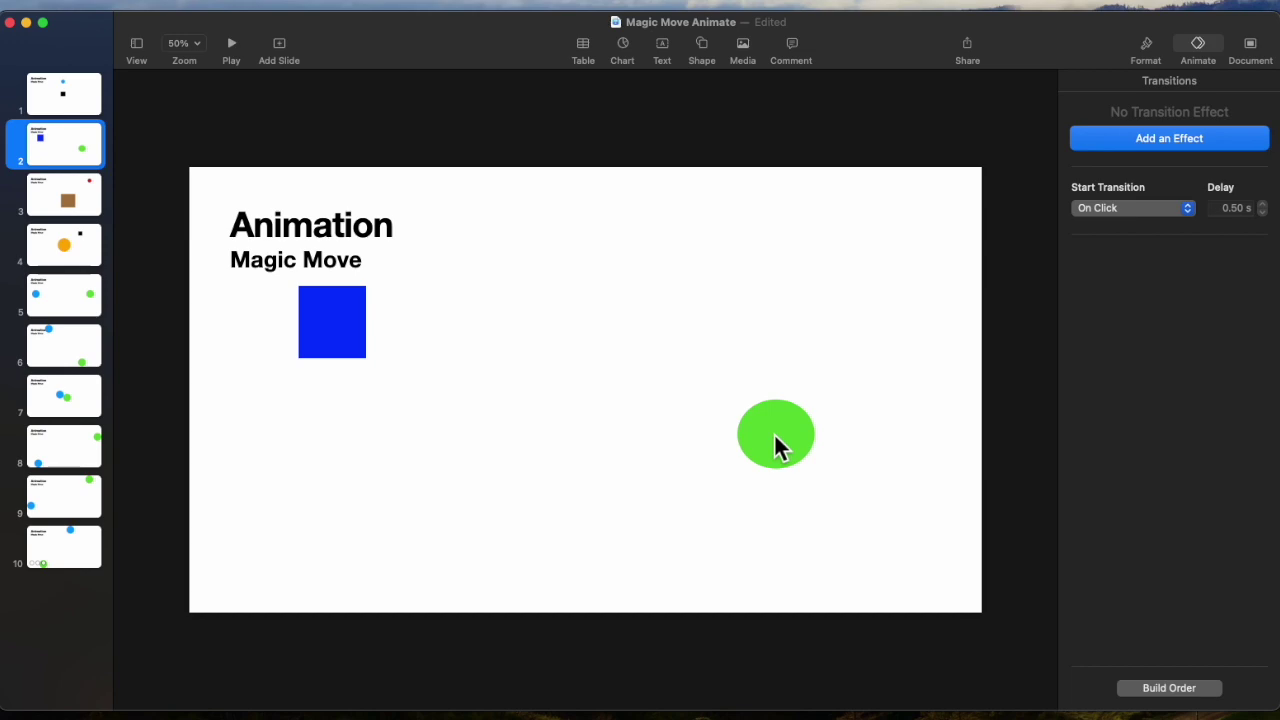
click(61, 204)
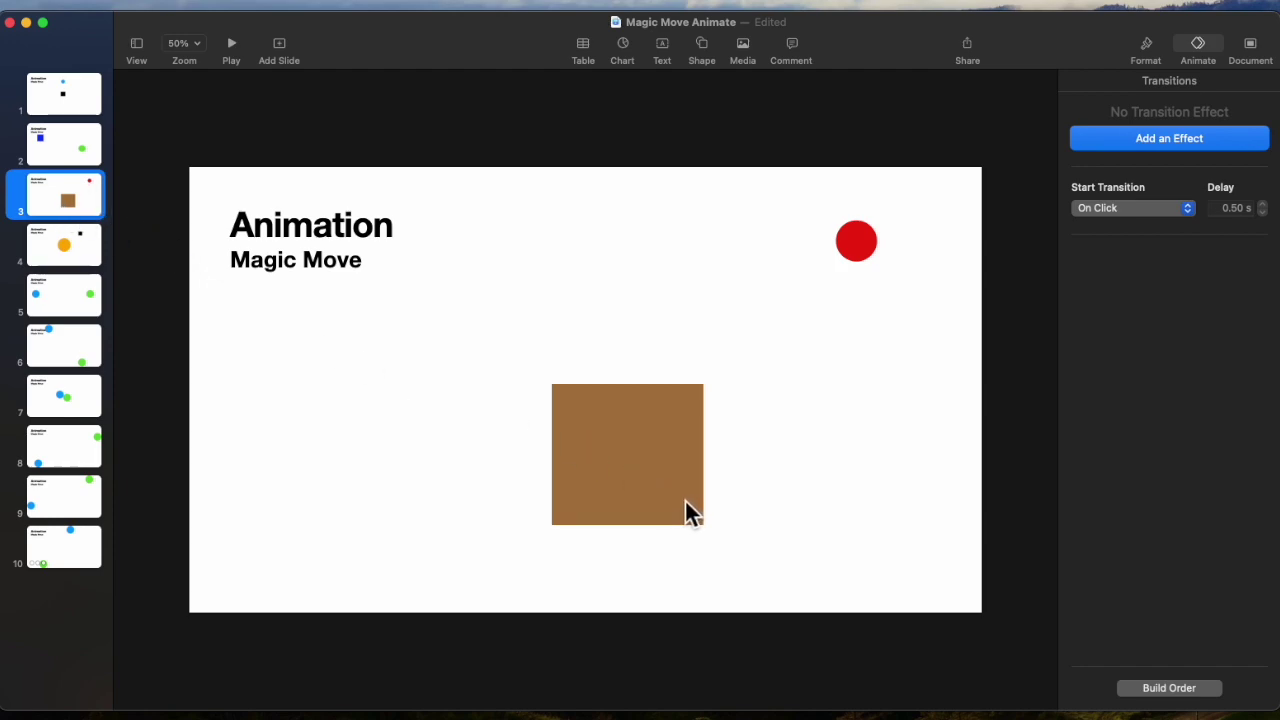
click(78, 262)
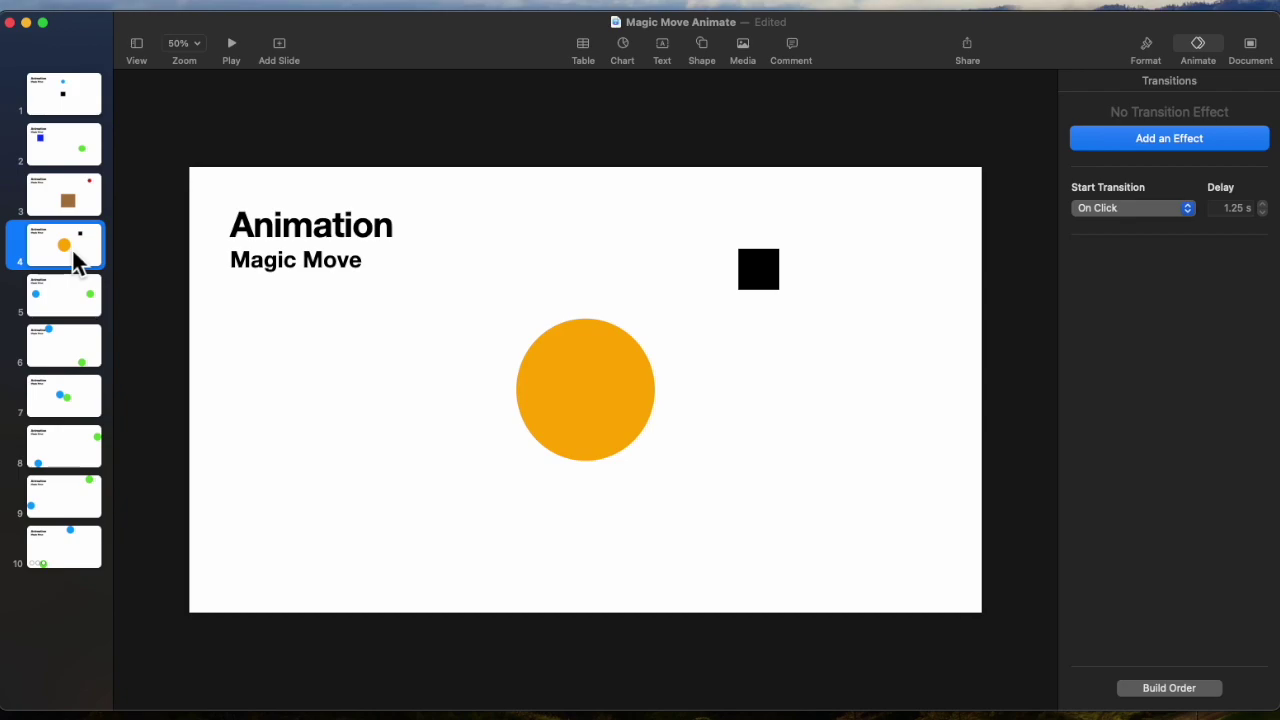
click(78, 310)
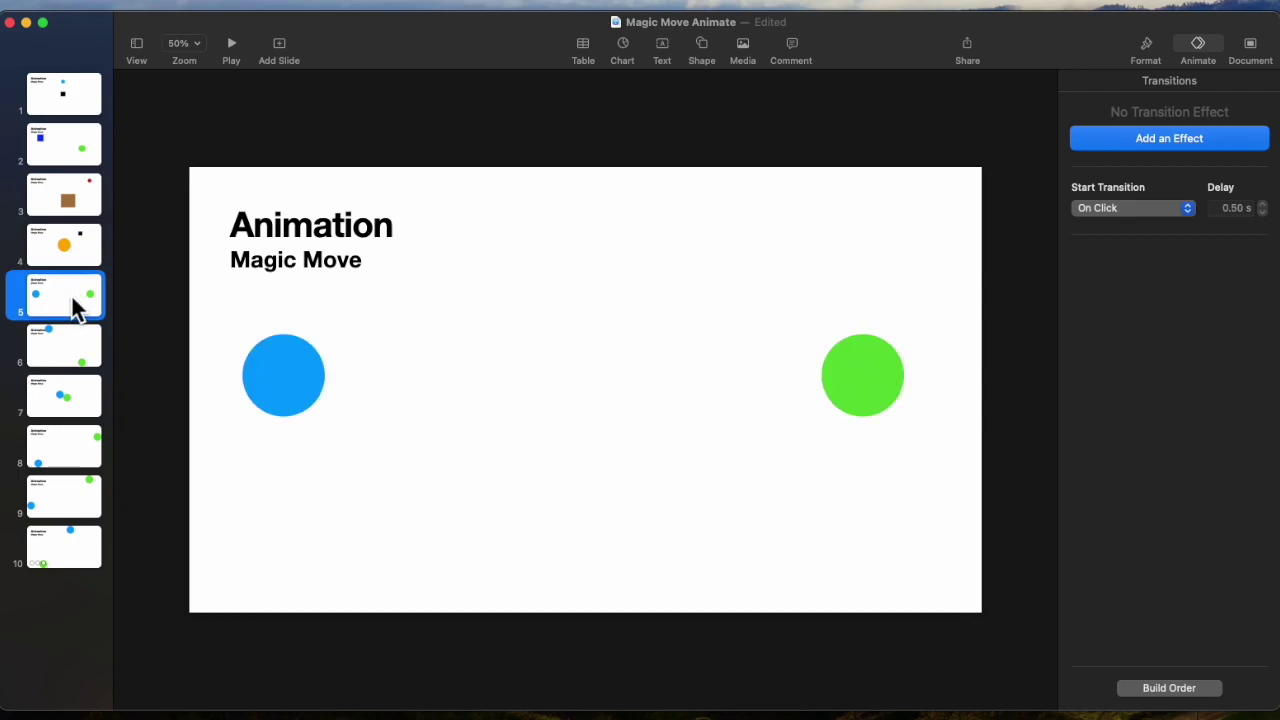
click(75, 346)
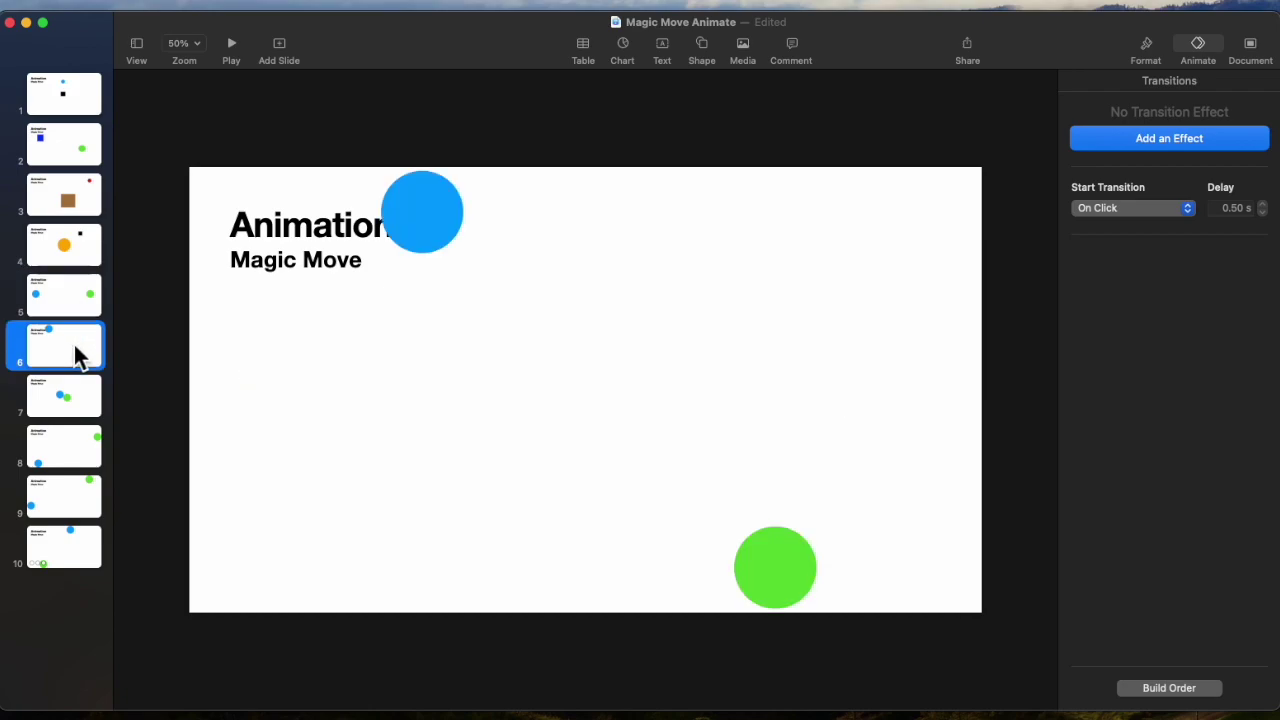
click(79, 403)
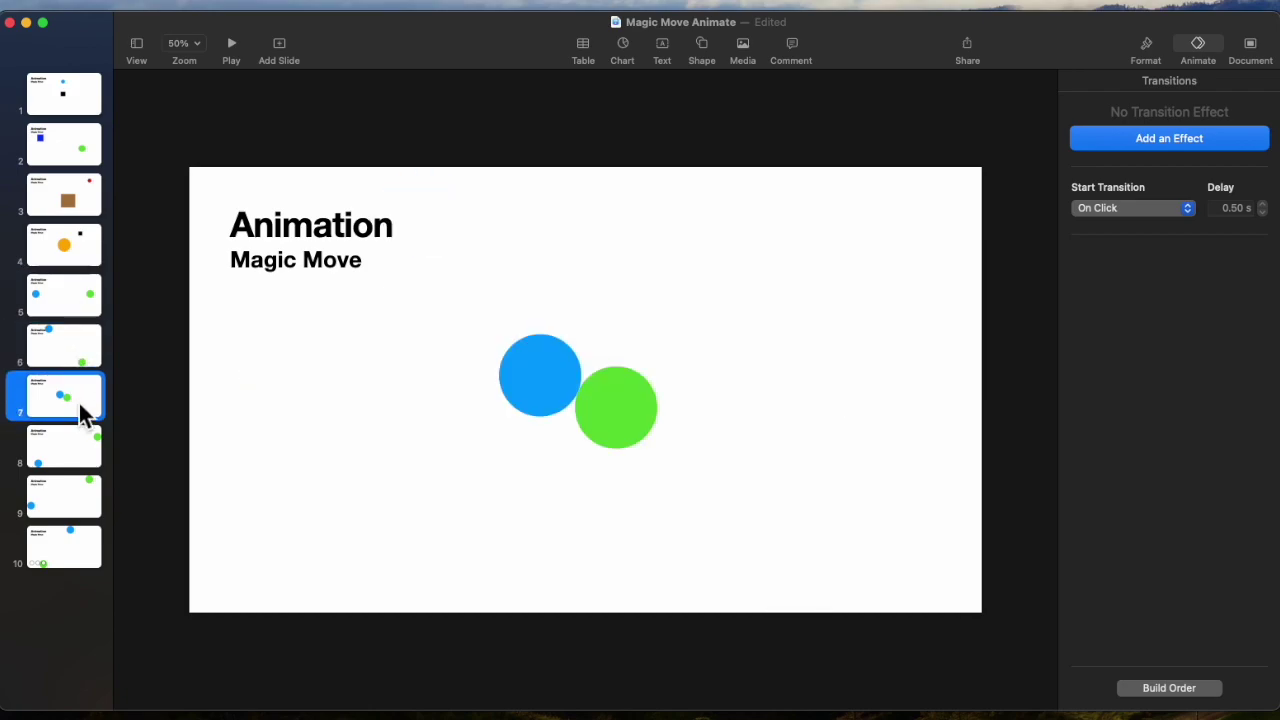
click(83, 458)
click(75, 505)
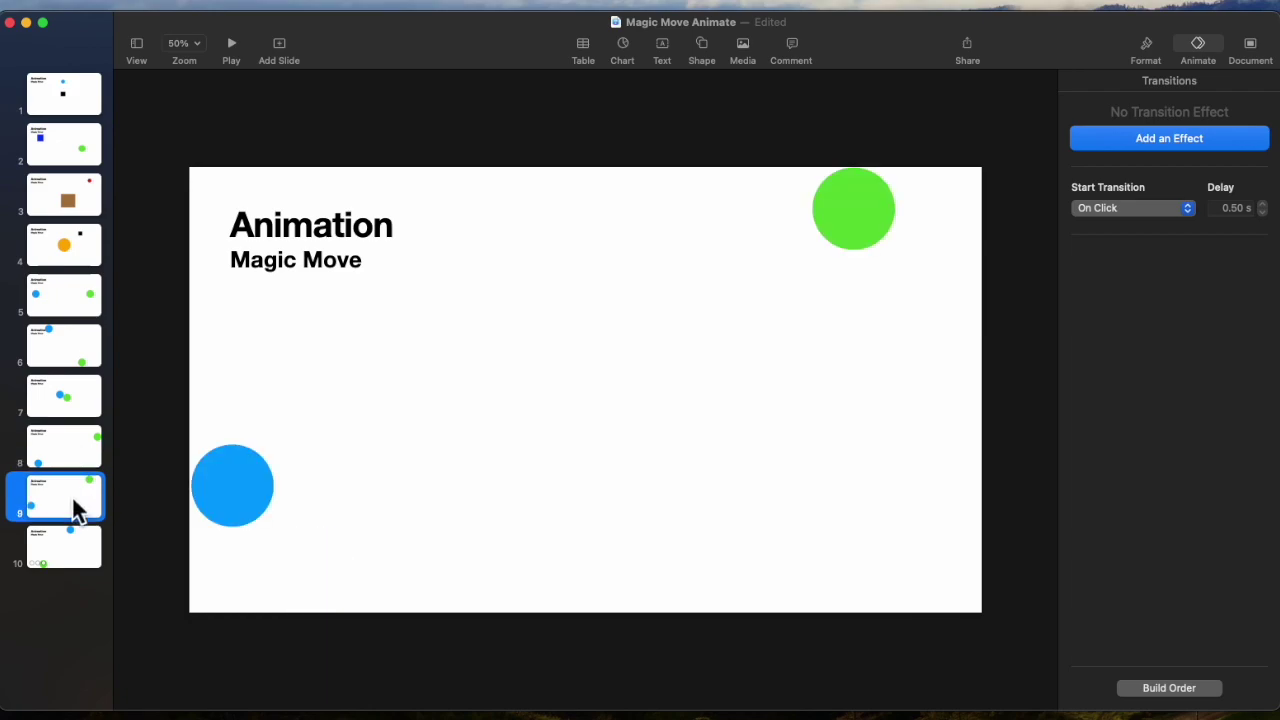
click(68, 553)
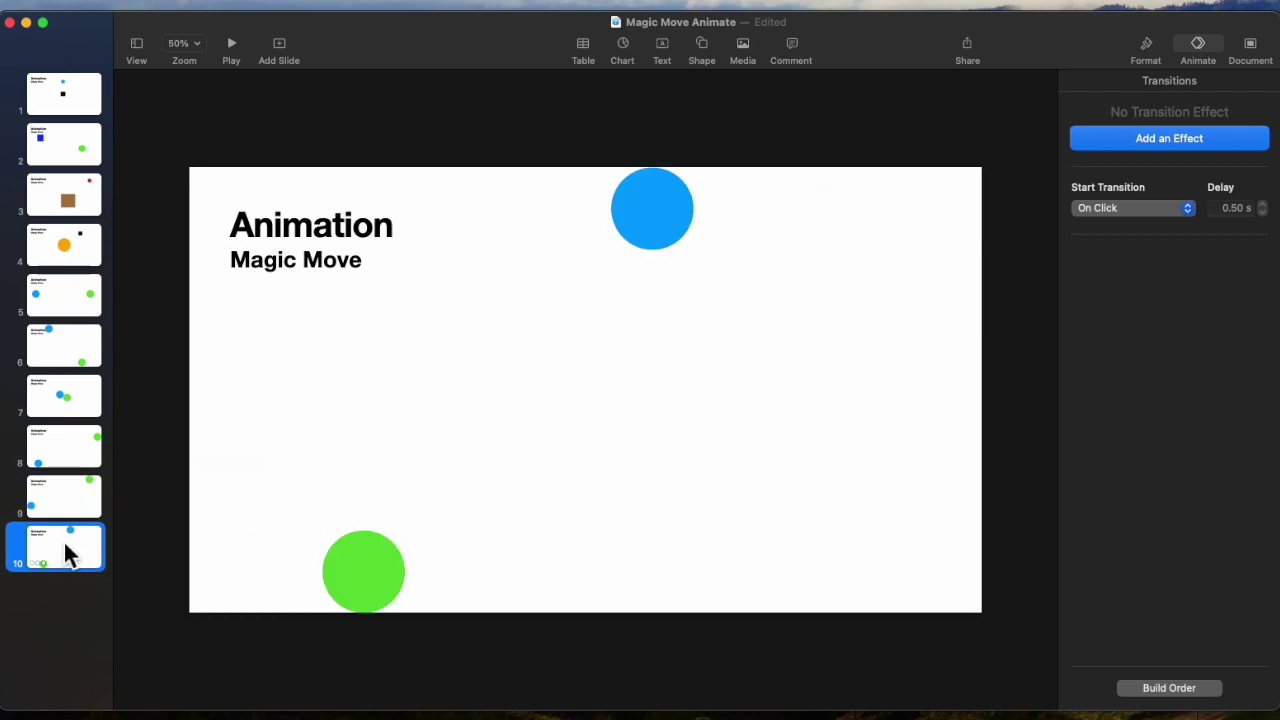
Add a Magic Move transition to slides 1 through 3 together.
click(79, 110)
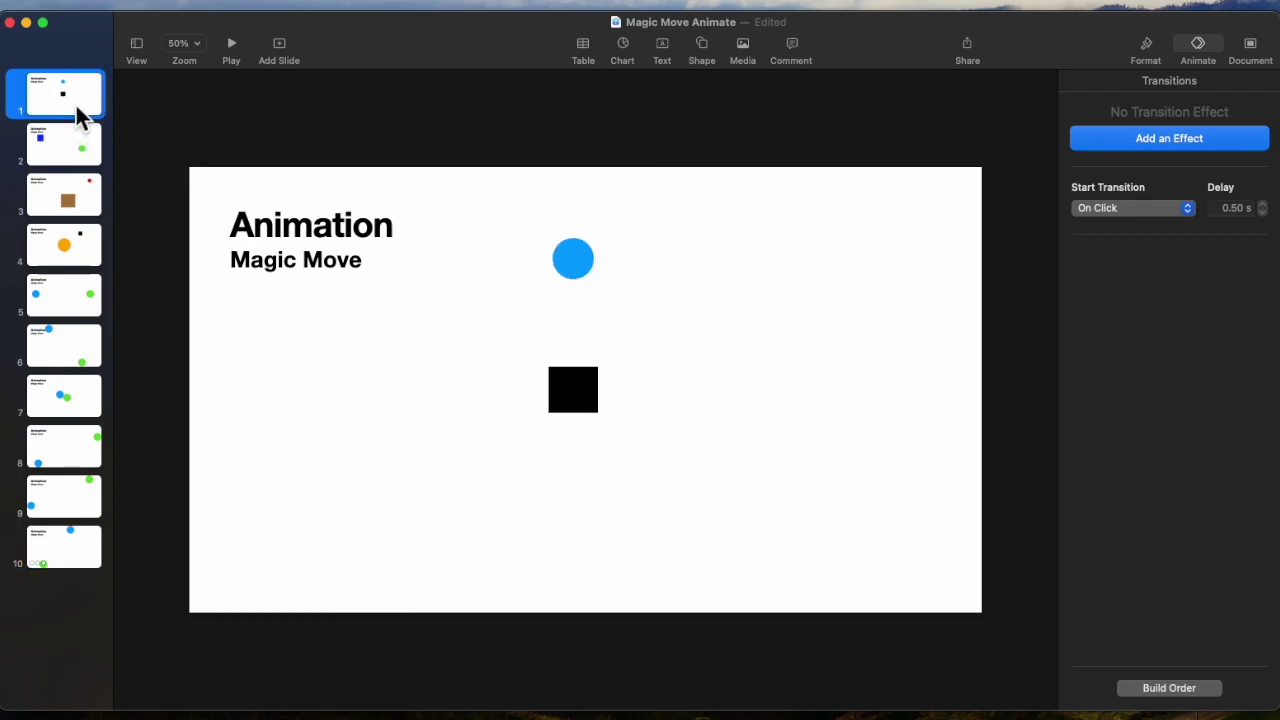
shift+click(79, 198)
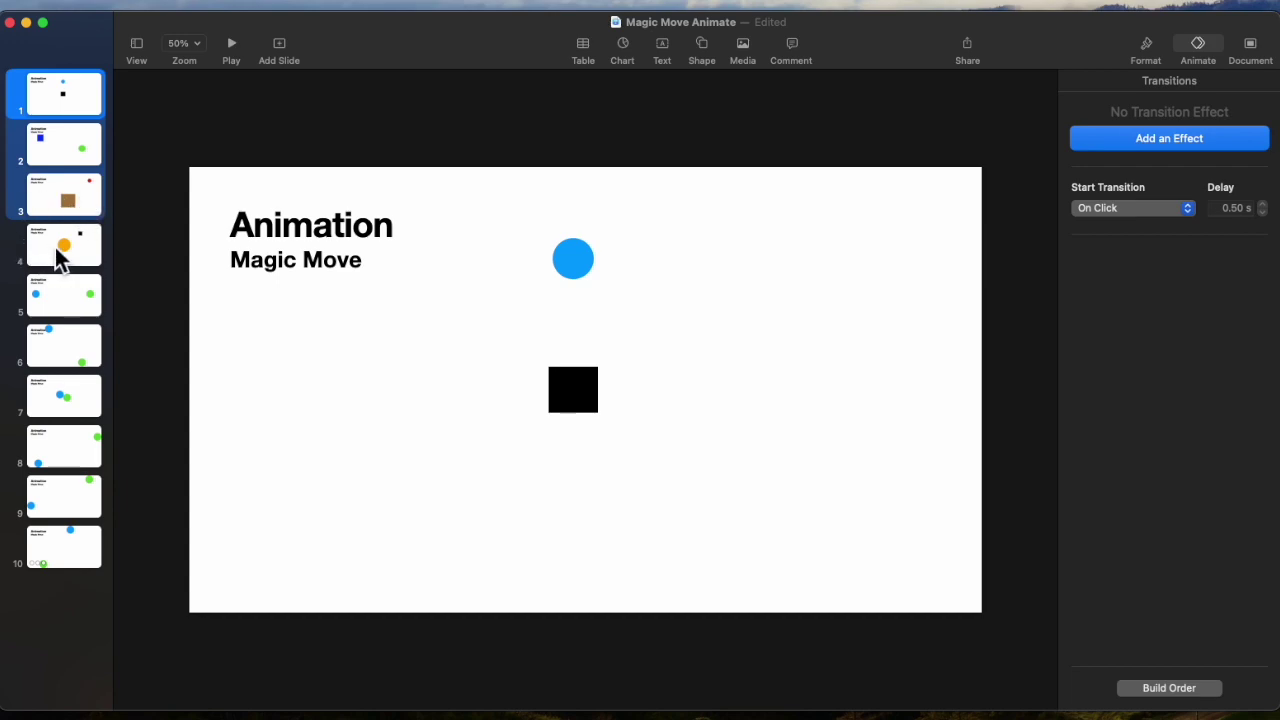
click(1174, 143)
click(1110, 222)
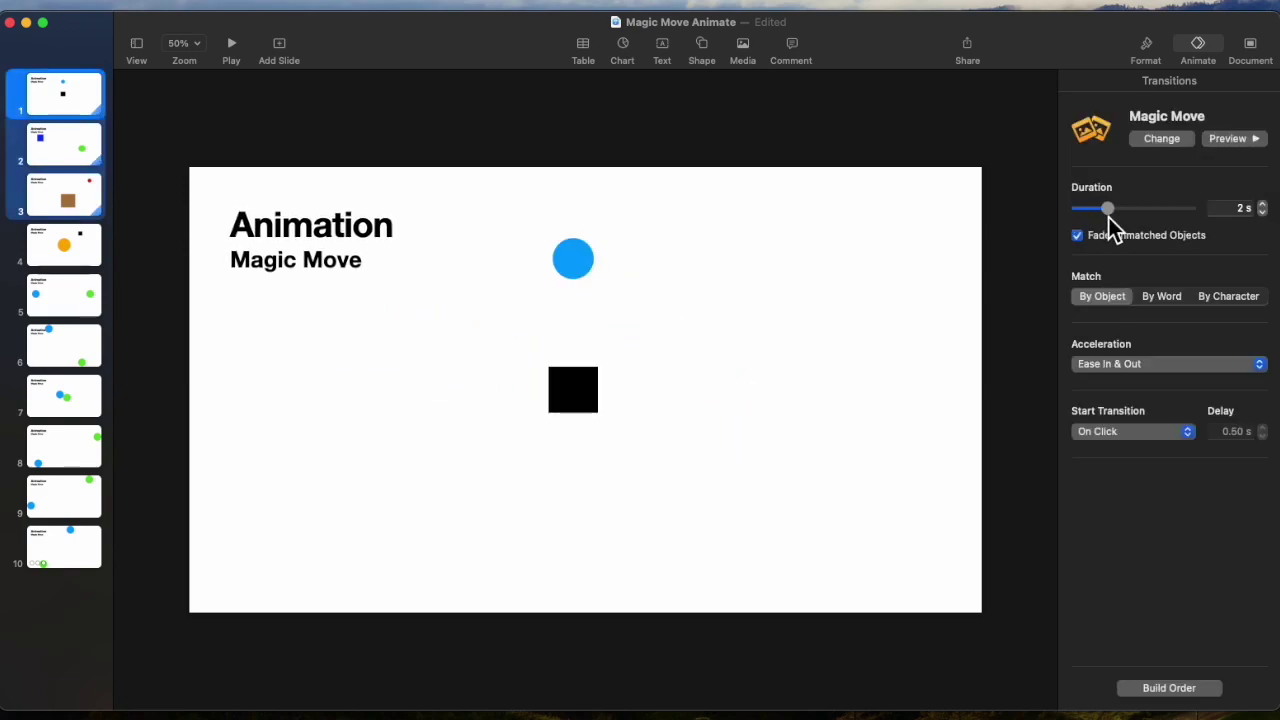
Add a Magic Move transition to slides 4 through 9 together.
click(80, 257)
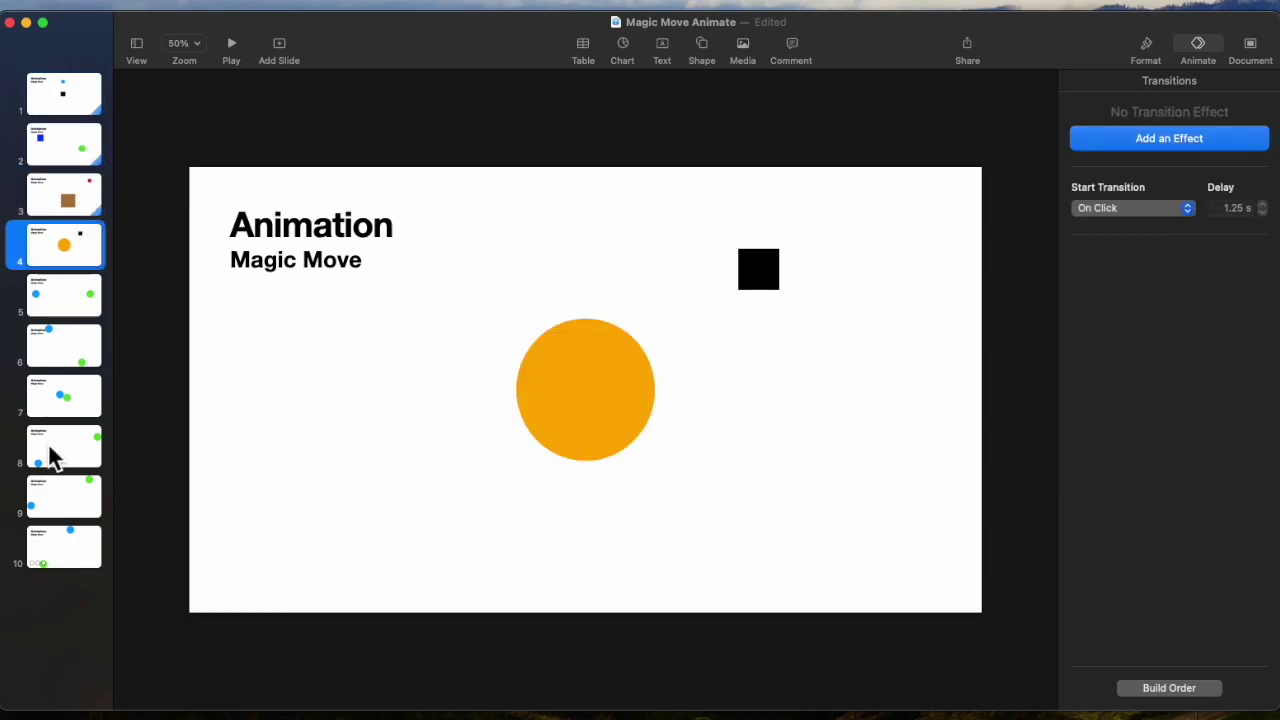
shift+click(62, 503)
click(1161, 143)
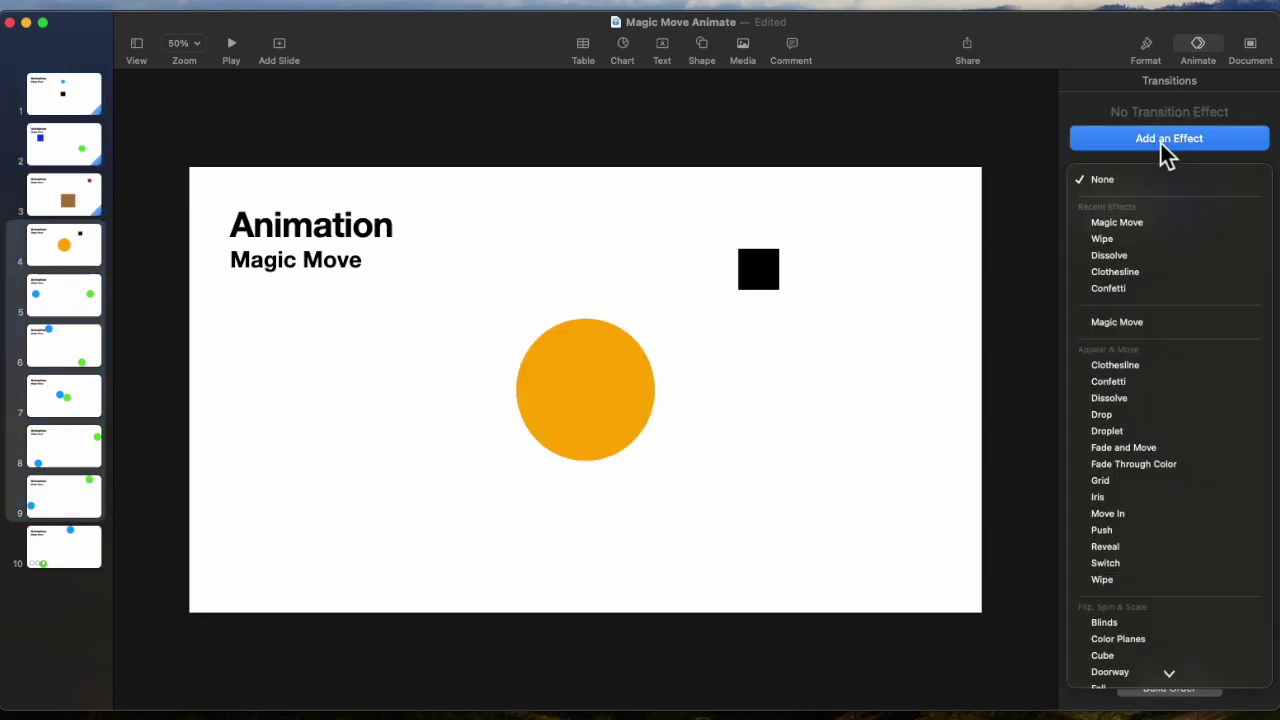
click(1130, 223)
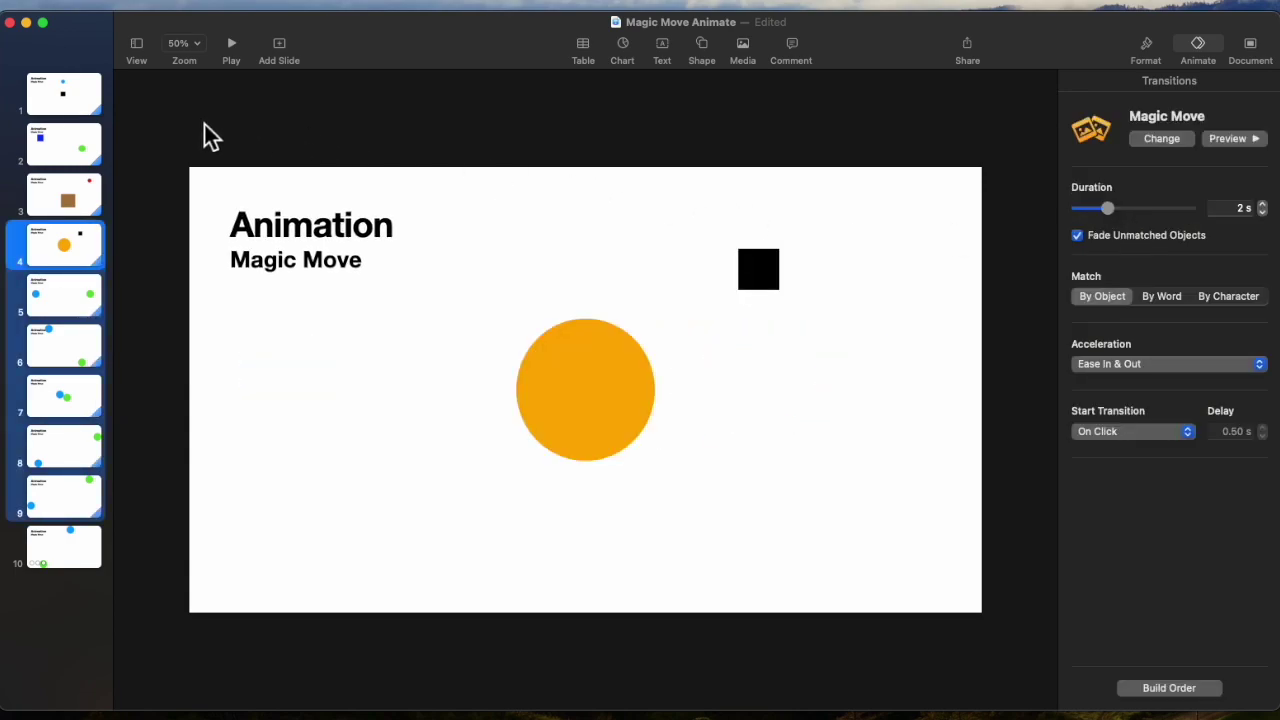
Play the slideshow from slide 1, advance through the Magic Move transitions to the last slide, and exit playback.
click(67, 101)
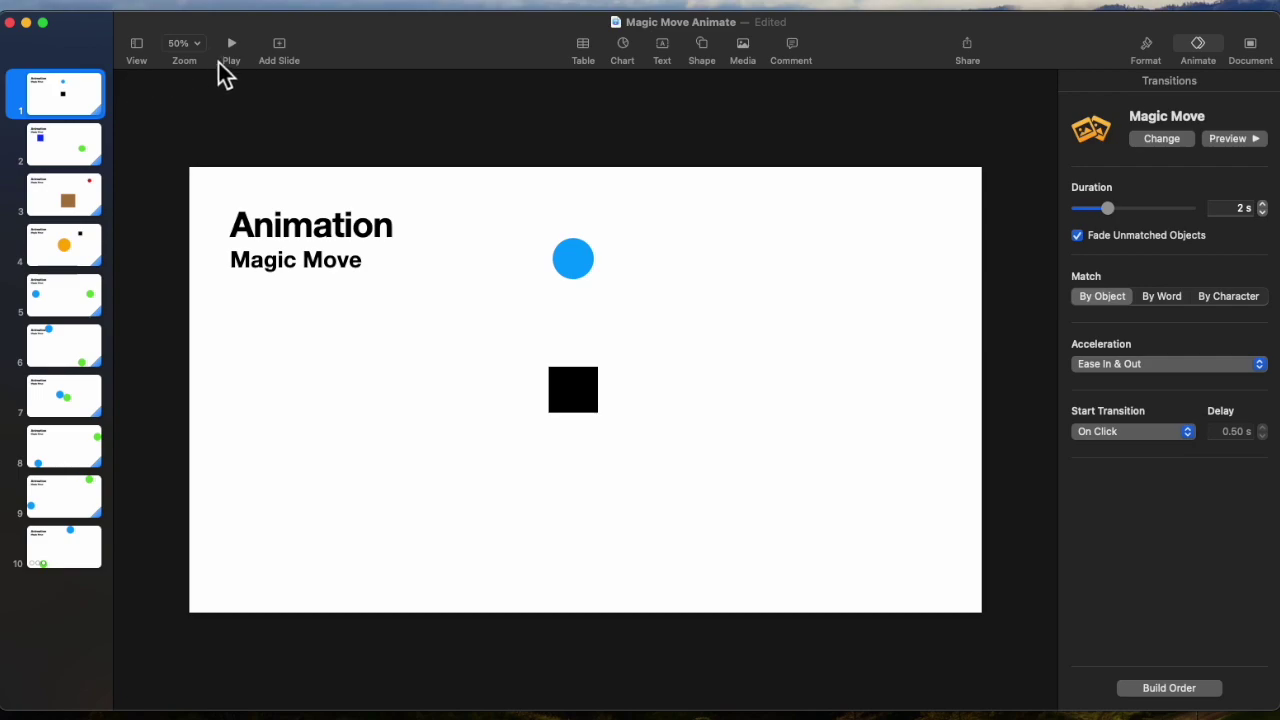
click(233, 48)
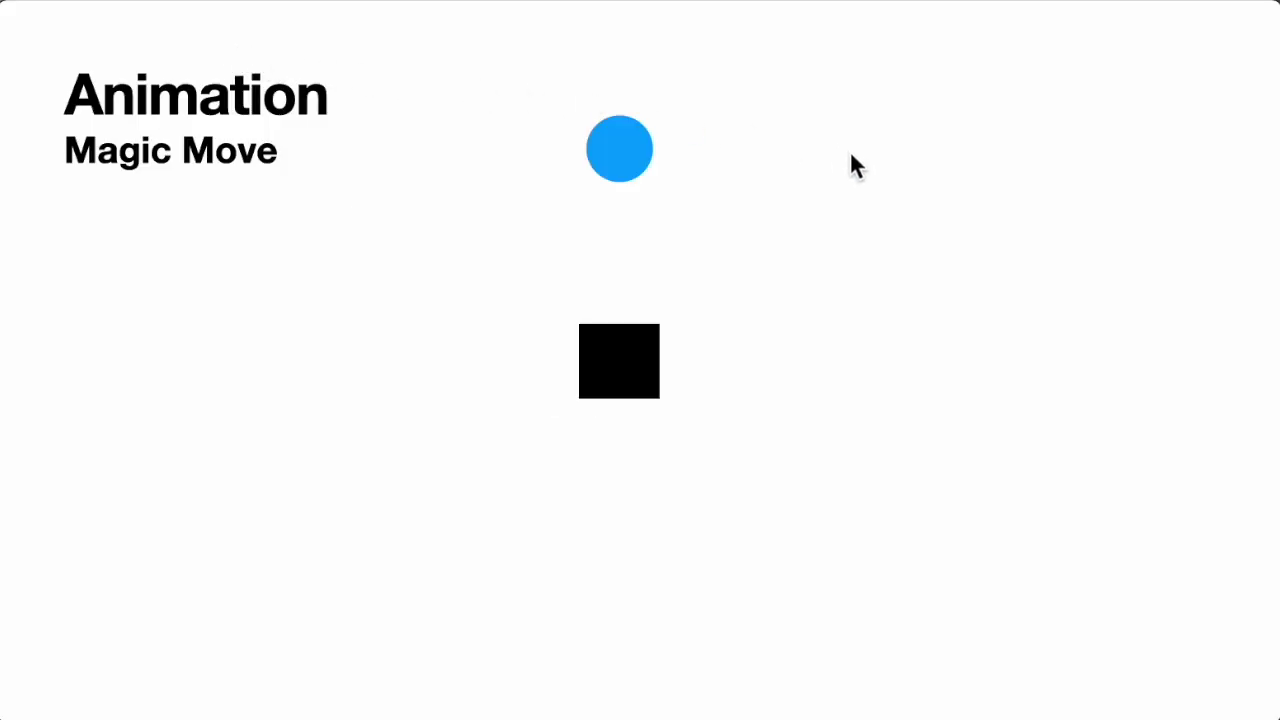
click(927, 206)
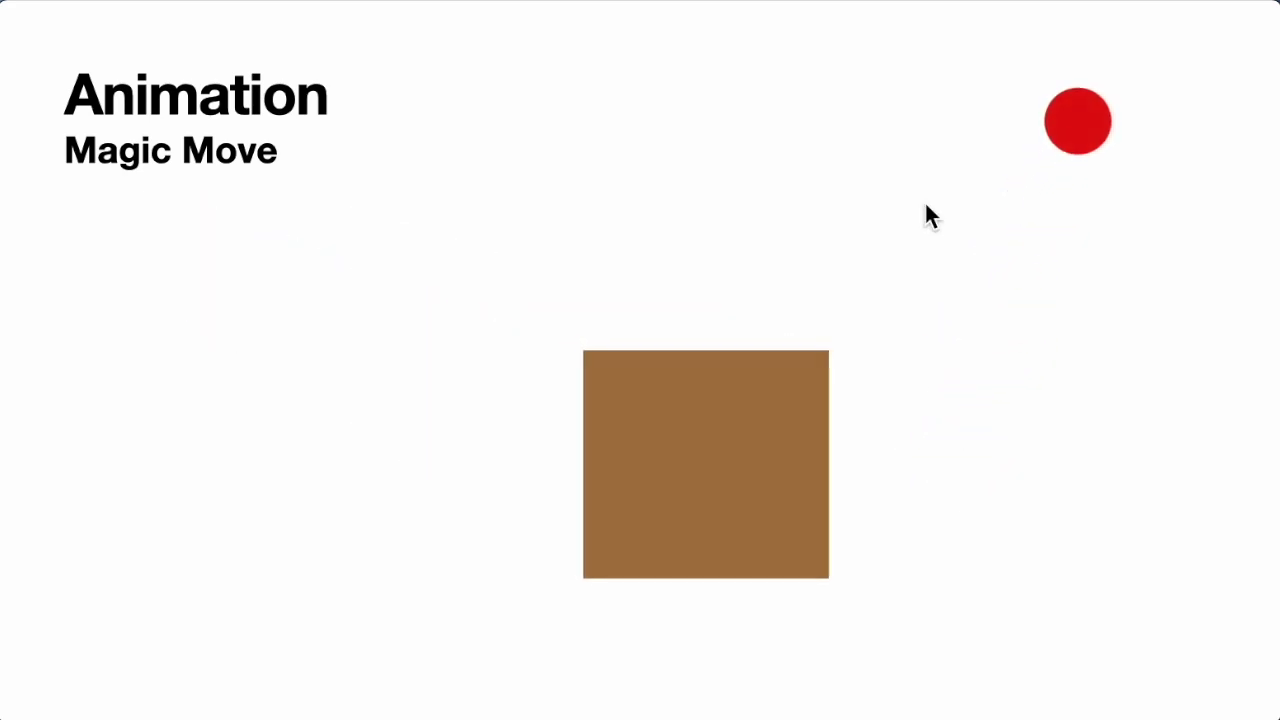
click(926, 206)
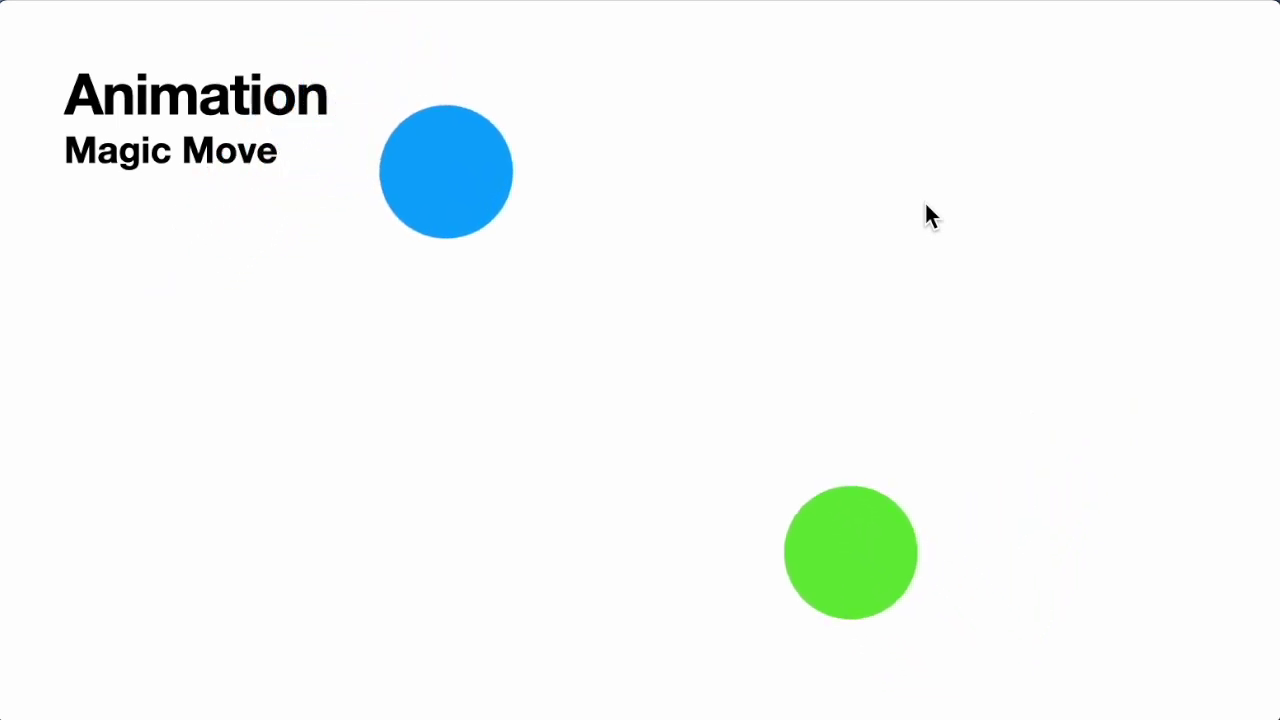
click(925, 206)
click(925, 206)
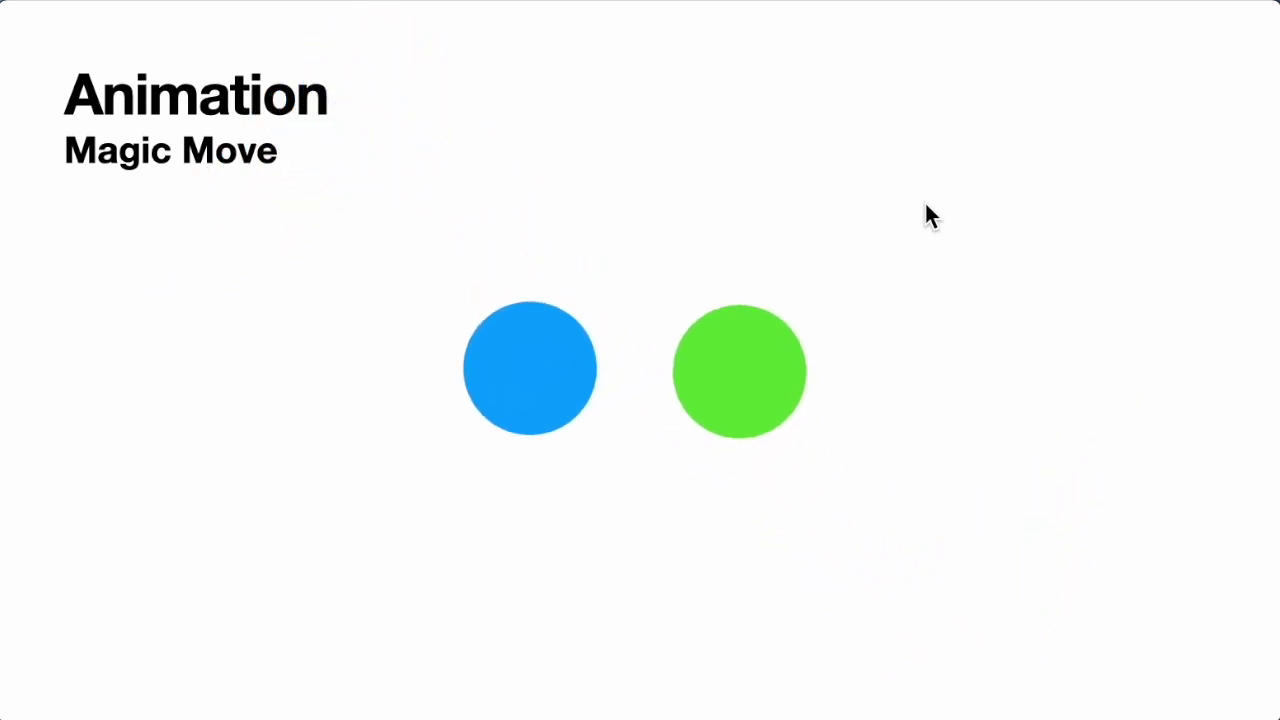
click(925, 206)
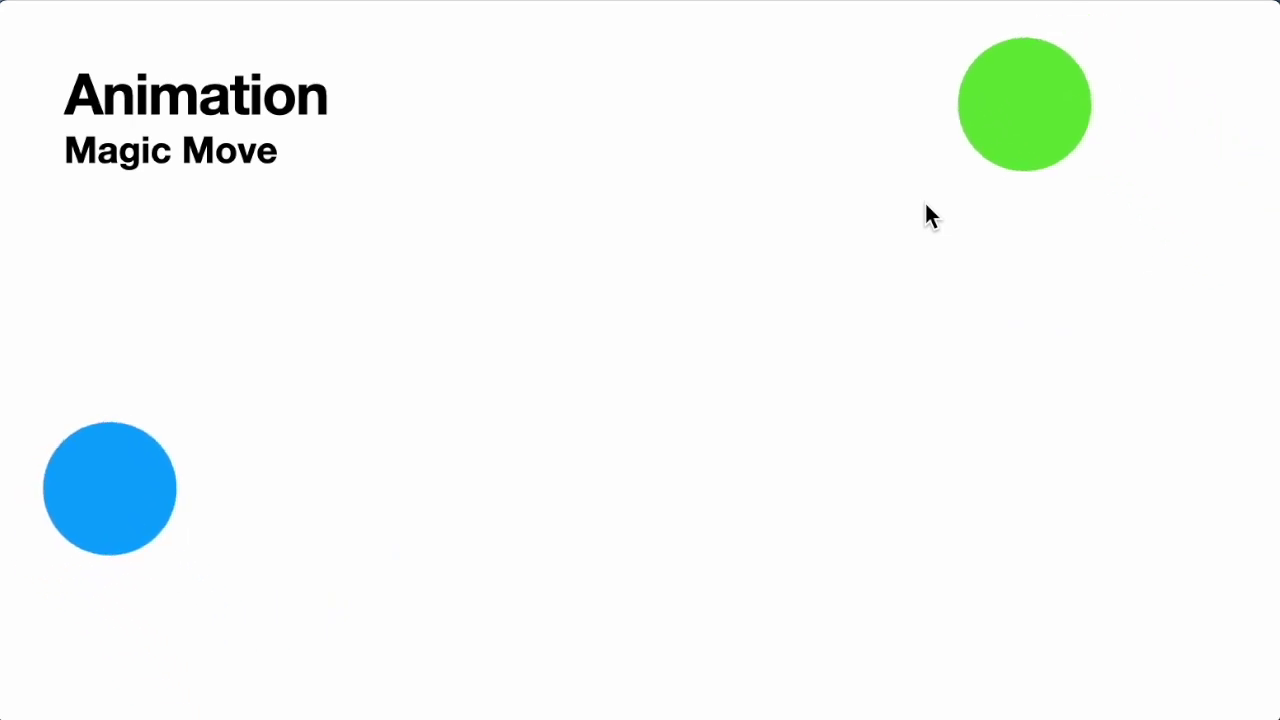
click(925, 207)
key(Escape)
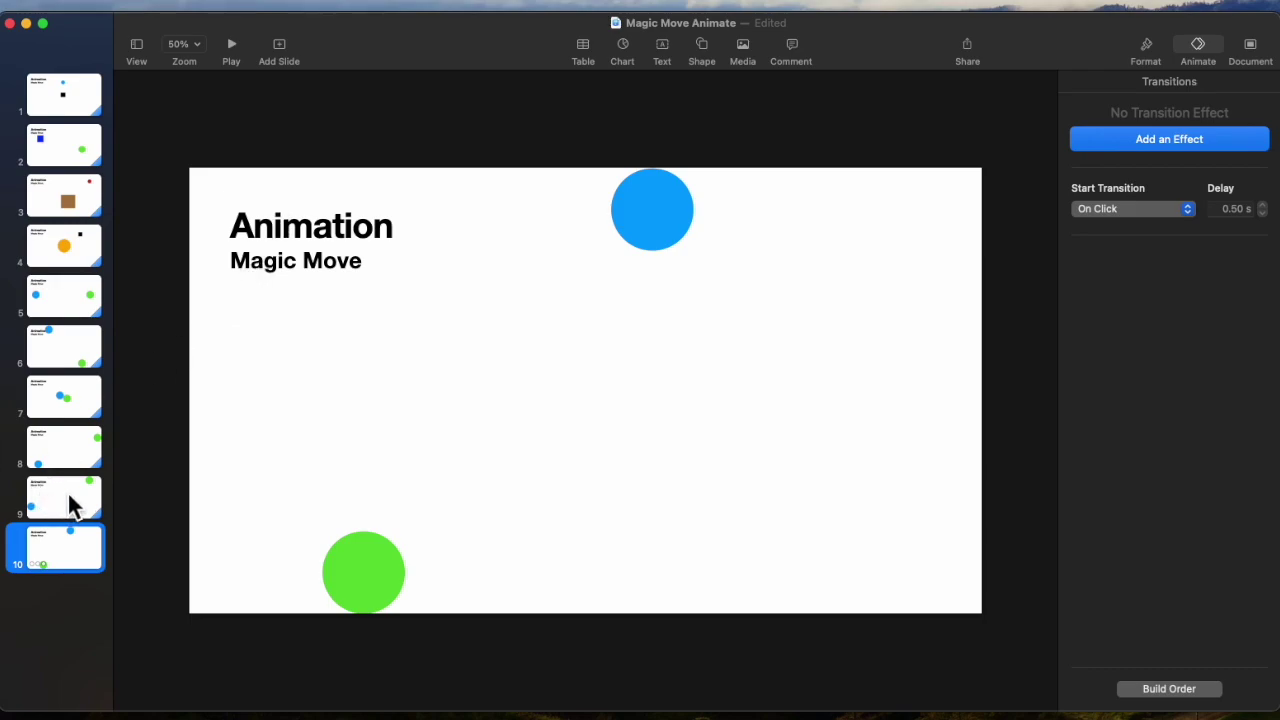
Make the Magic Move transitions of slides 1 and 2 start automatically.
click(85, 110)
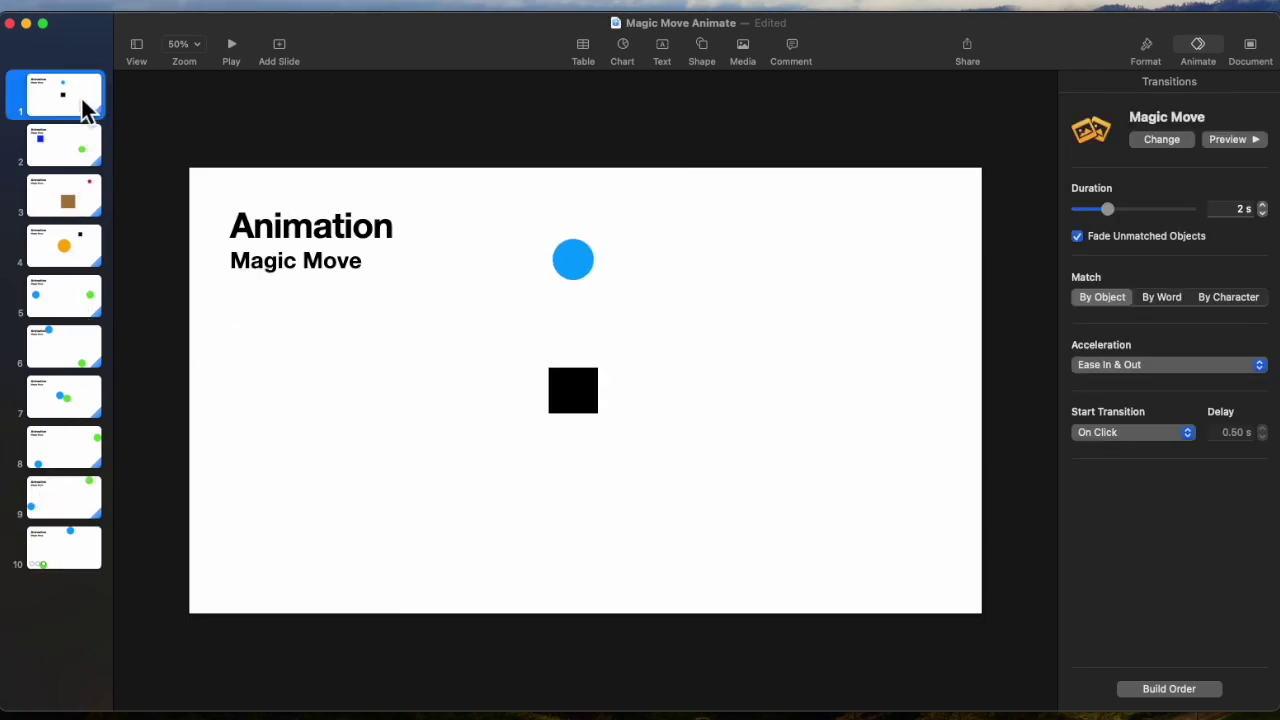
click(1188, 437)
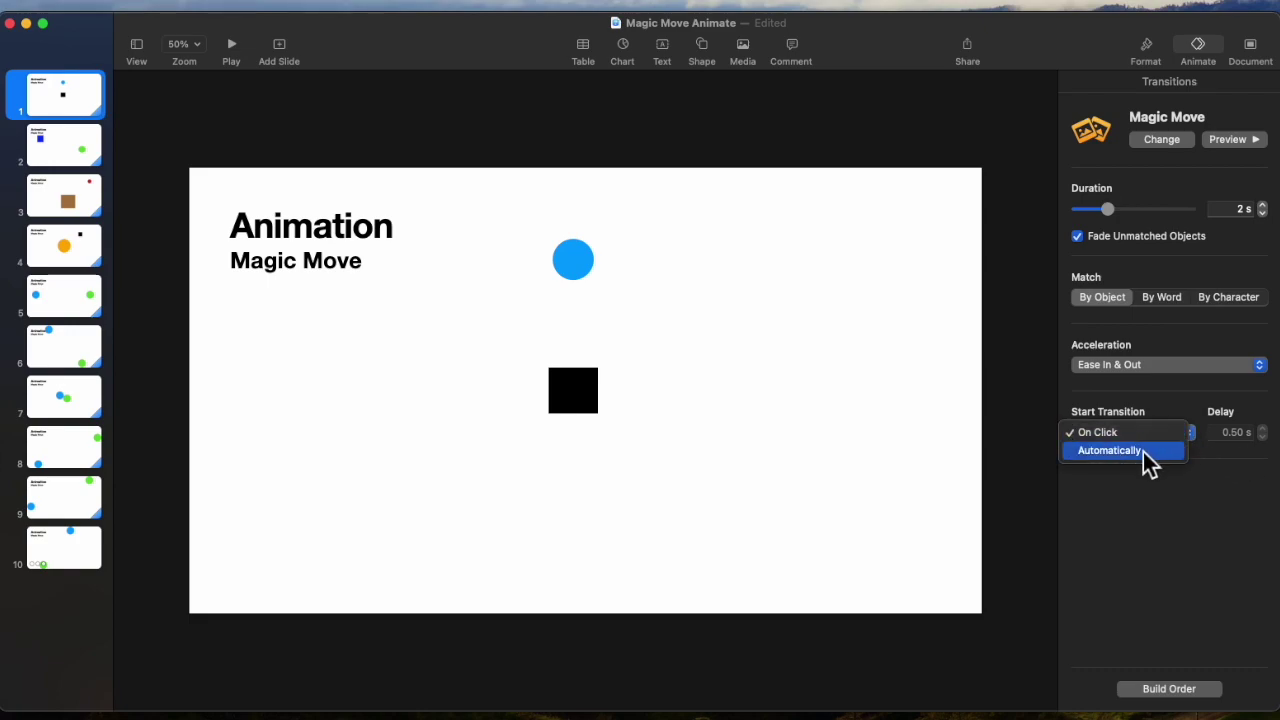
click(1142, 451)
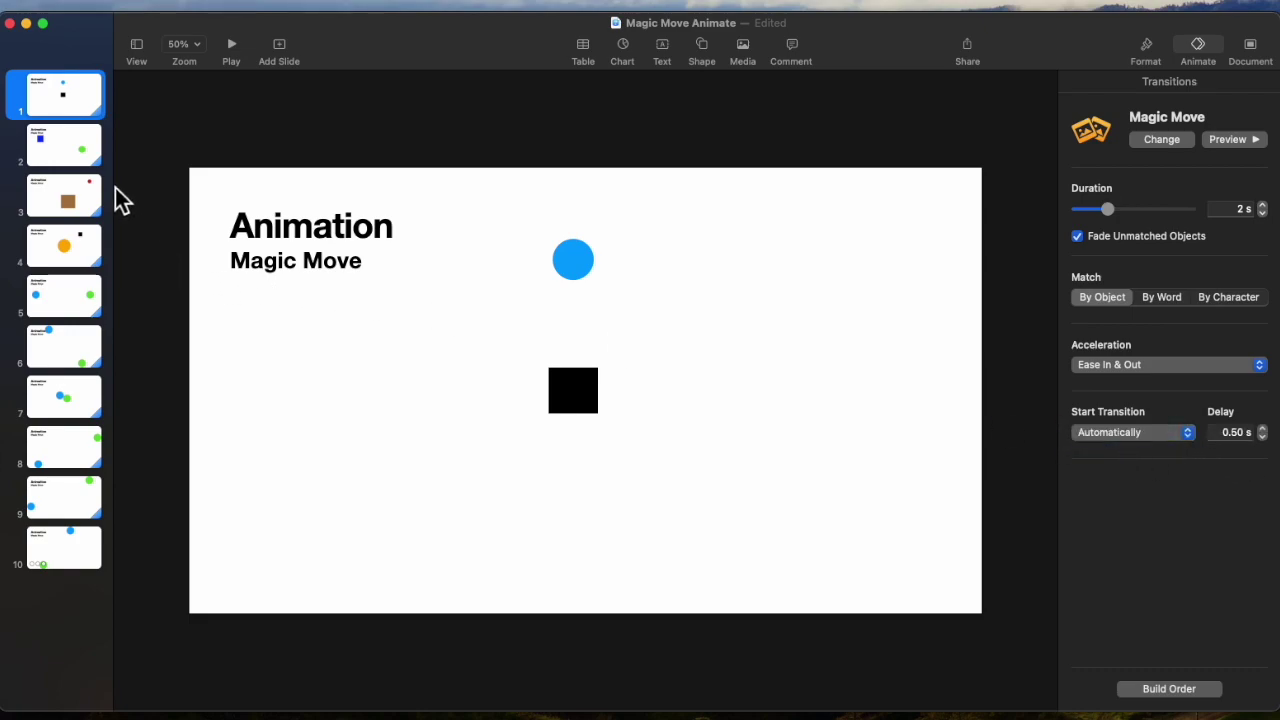
click(54, 158)
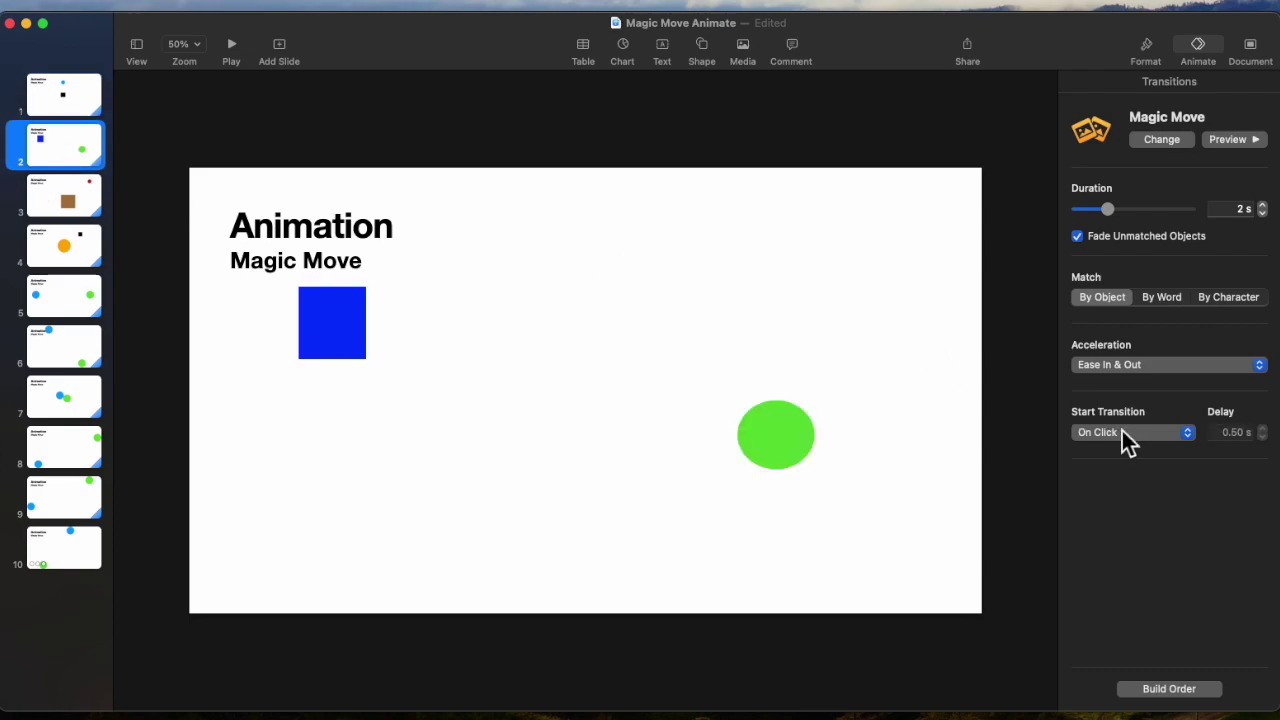
click(1188, 433)
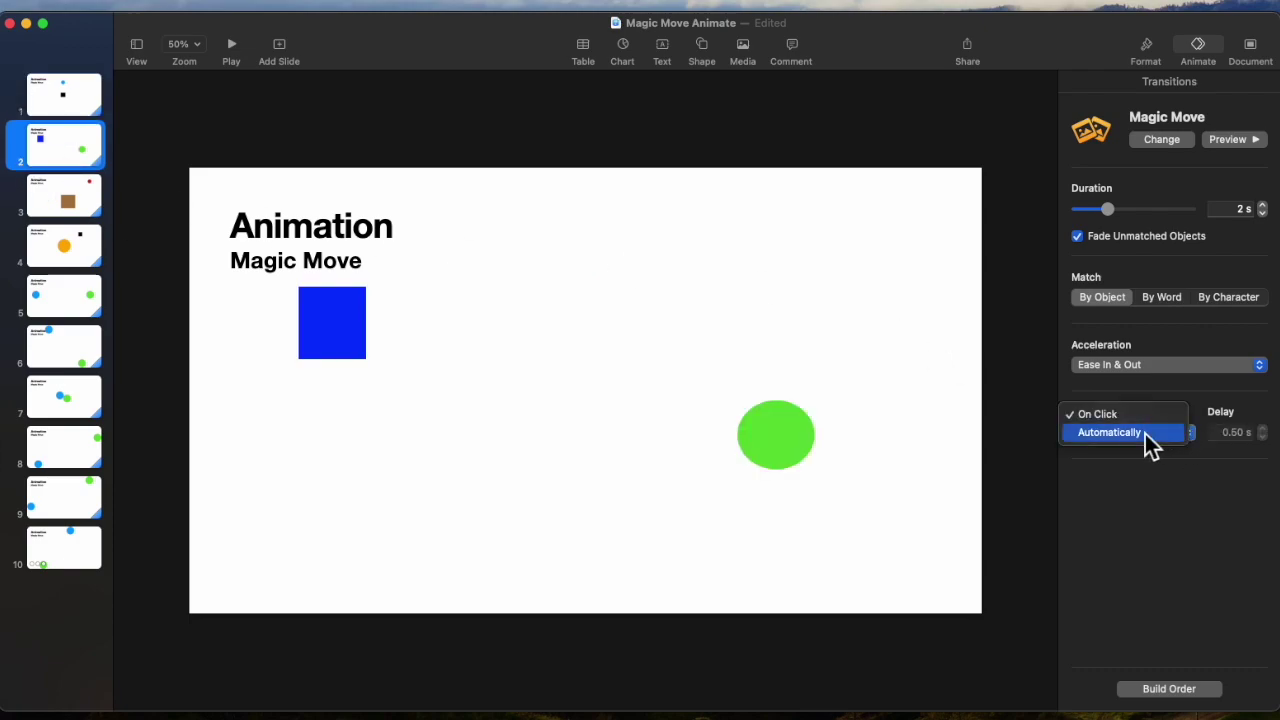
click(1146, 438)
Make the Magic Move transitions of slides 3 and 4 start automatically.
click(58, 198)
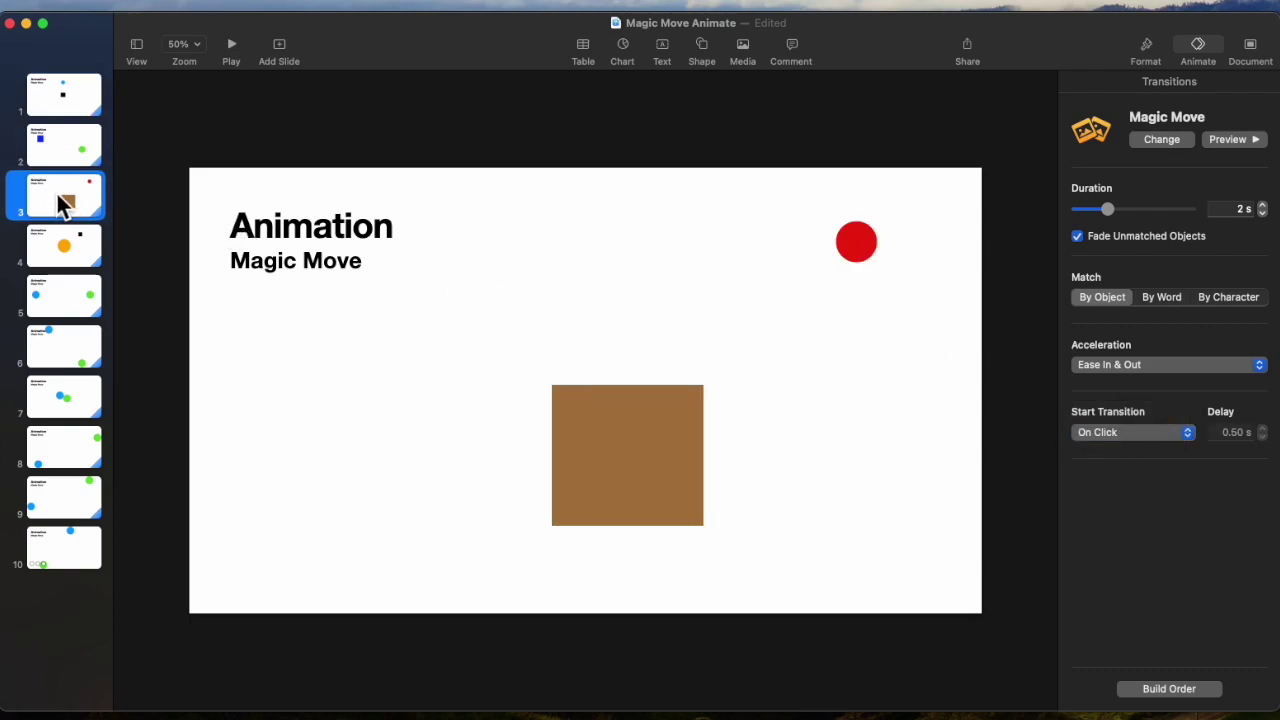
click(1191, 436)
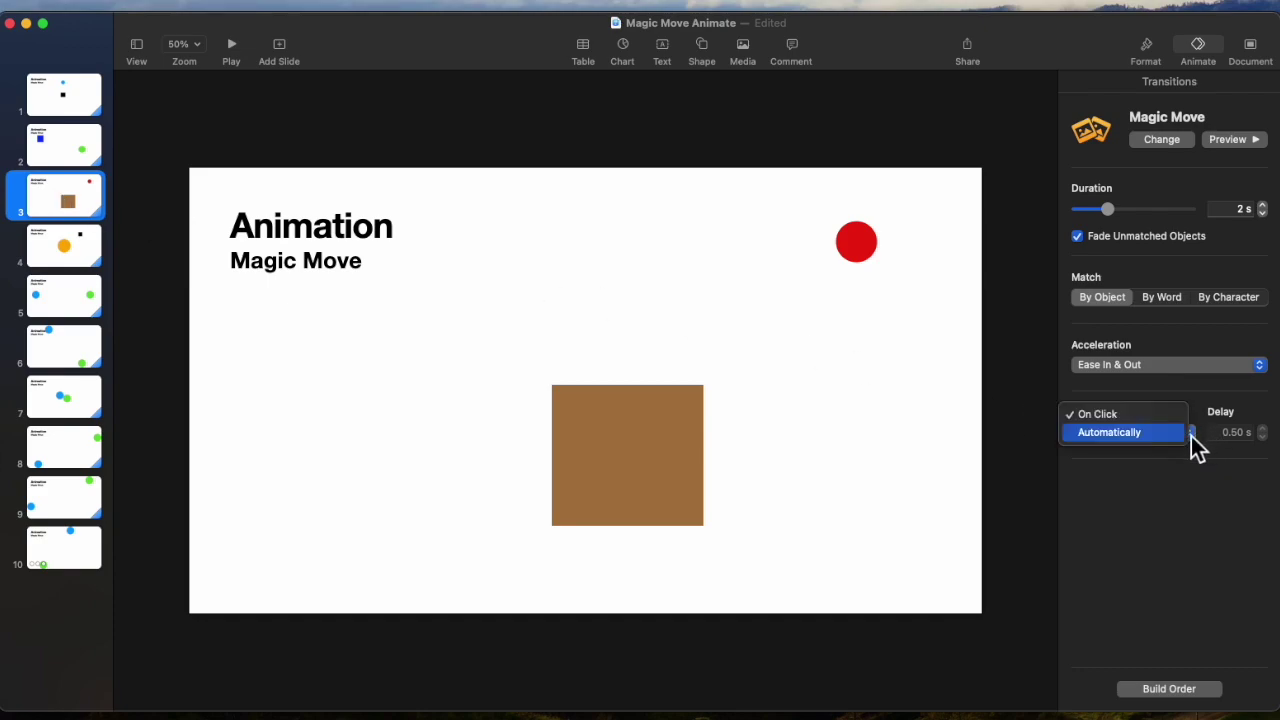
click(1132, 438)
click(86, 254)
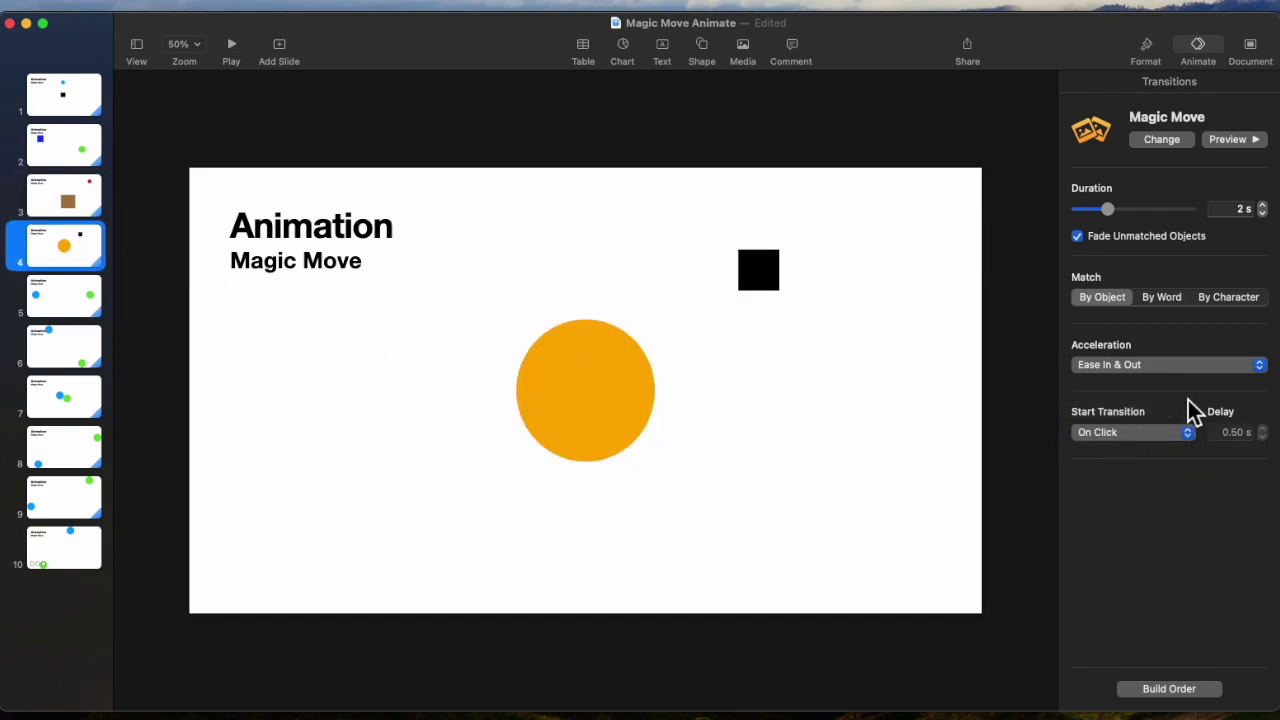
click(1191, 436)
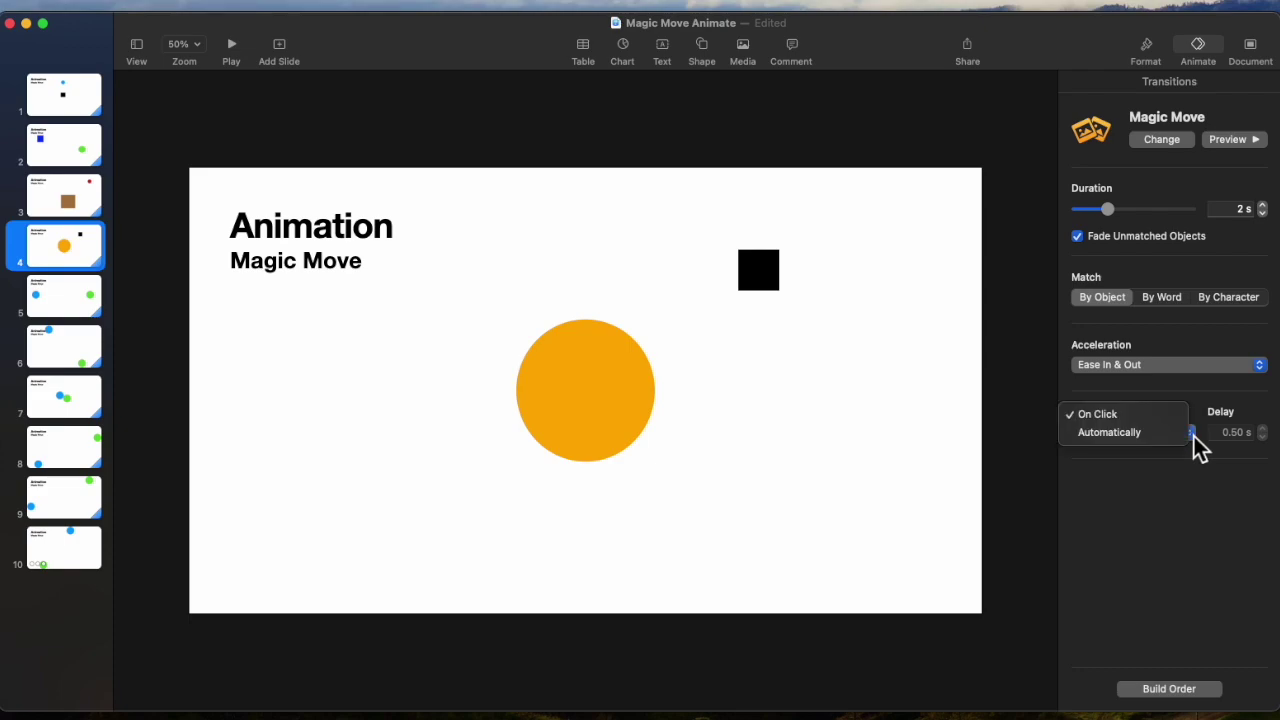
click(1132, 436)
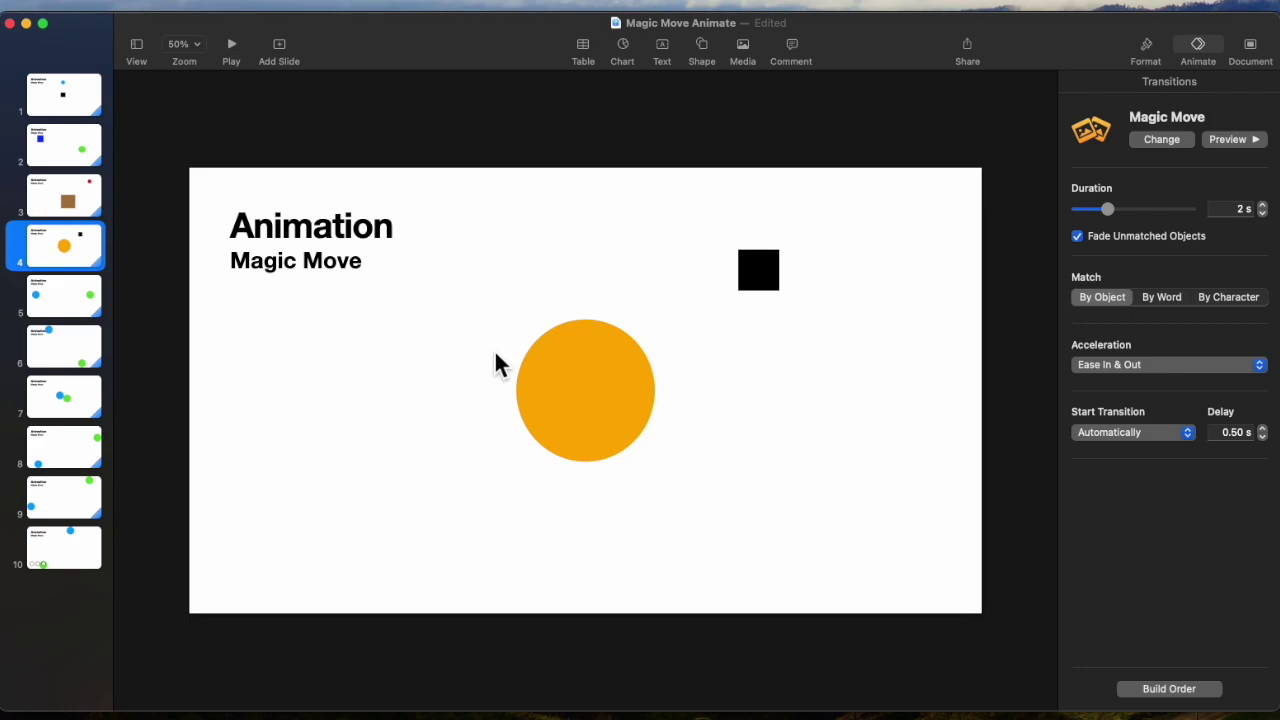
Make slide 5's Magic Move transition start automatically.
click(68, 312)
click(1189, 436)
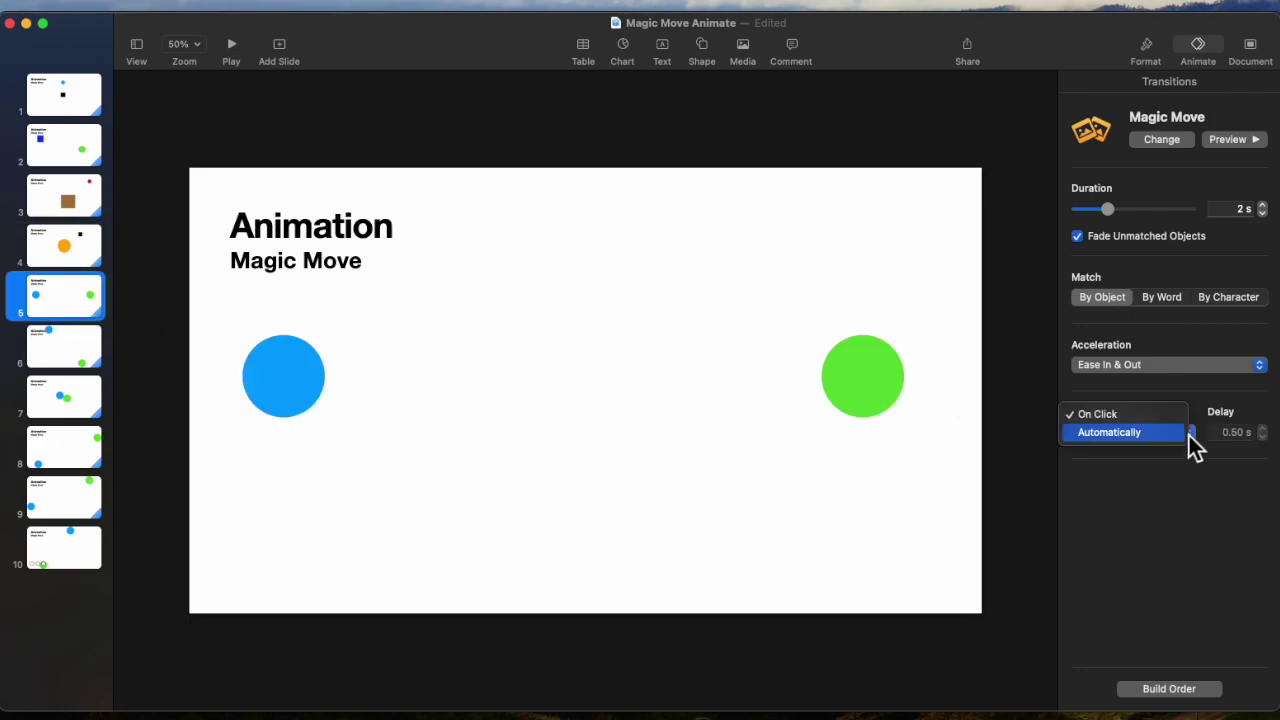
click(1126, 436)
Make the Magic Move transitions of slides 6 through 9 start automatically.
click(55, 365)
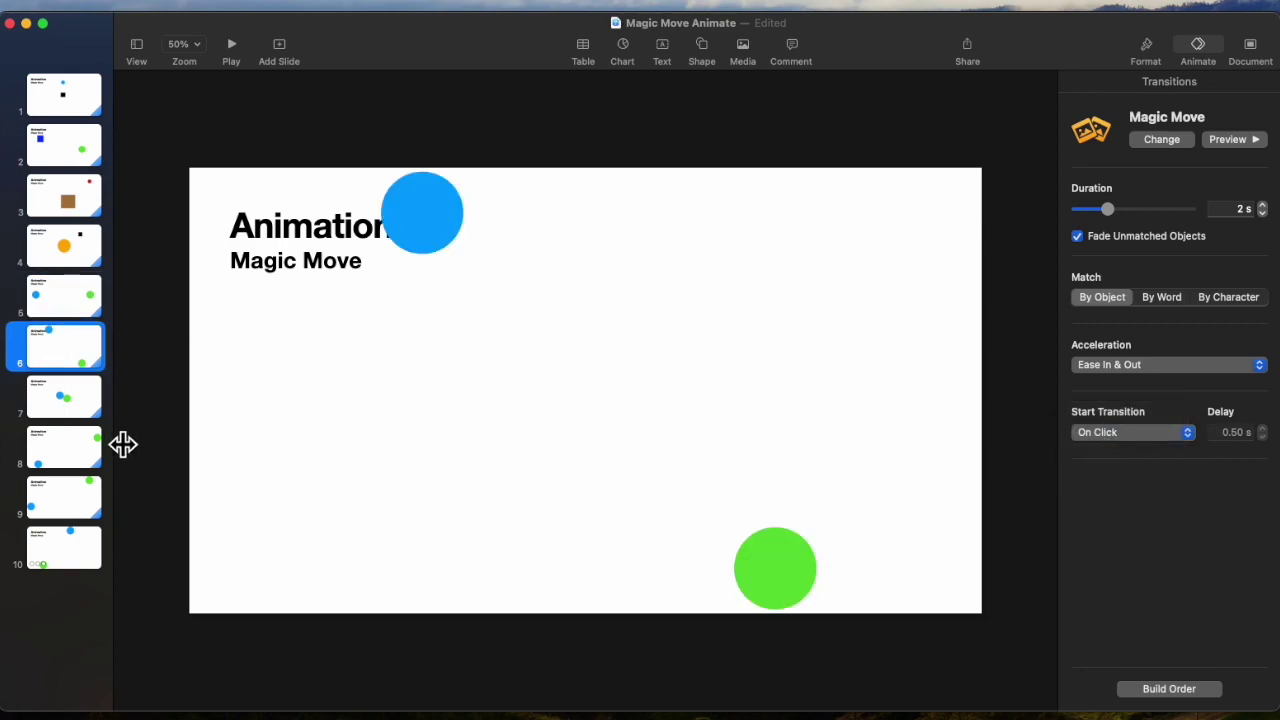
shift+click(76, 502)
click(1193, 436)
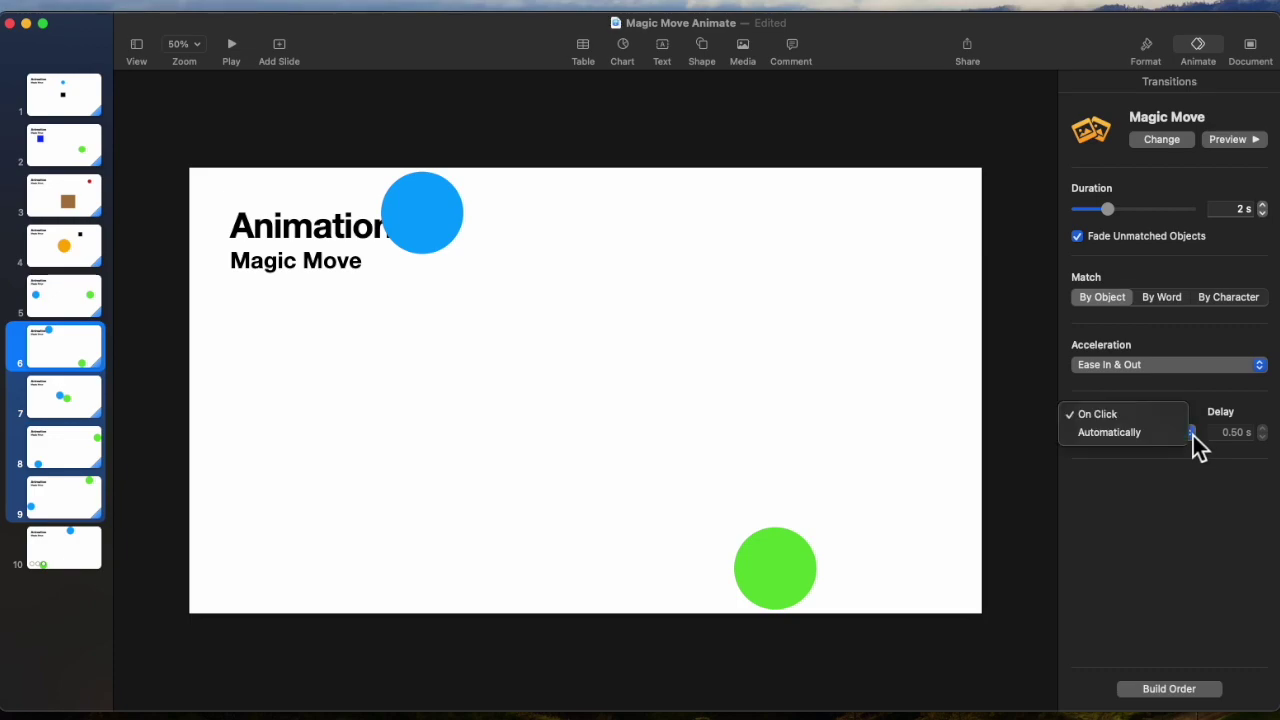
click(1124, 438)
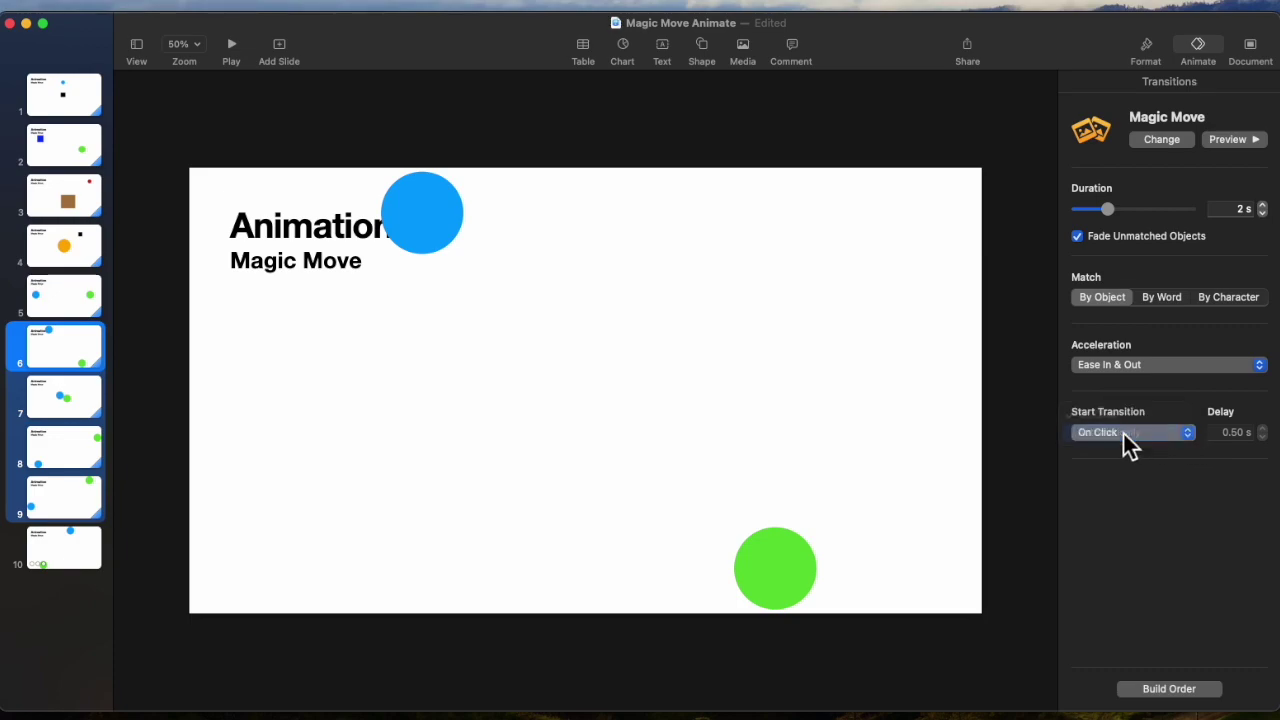
On slide 10, preview the blue circle's Crumble build-out effect and check the green circle's build-out settings.
click(78, 552)
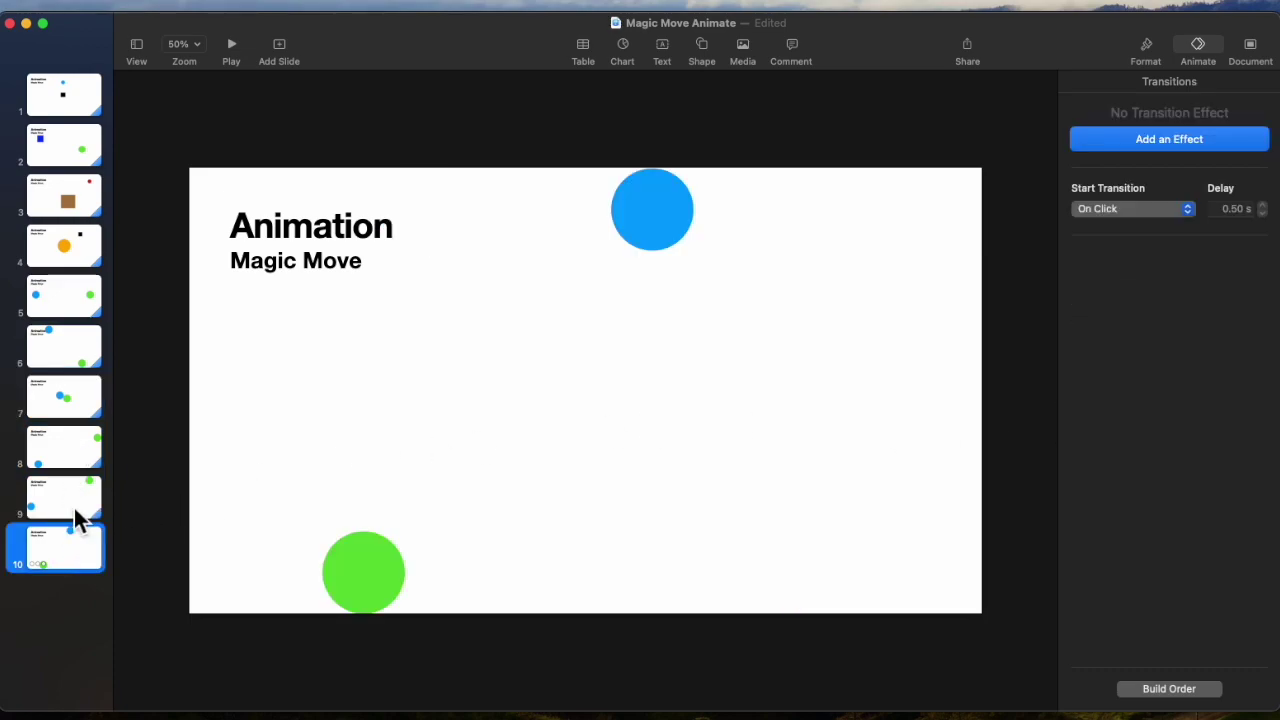
click(666, 236)
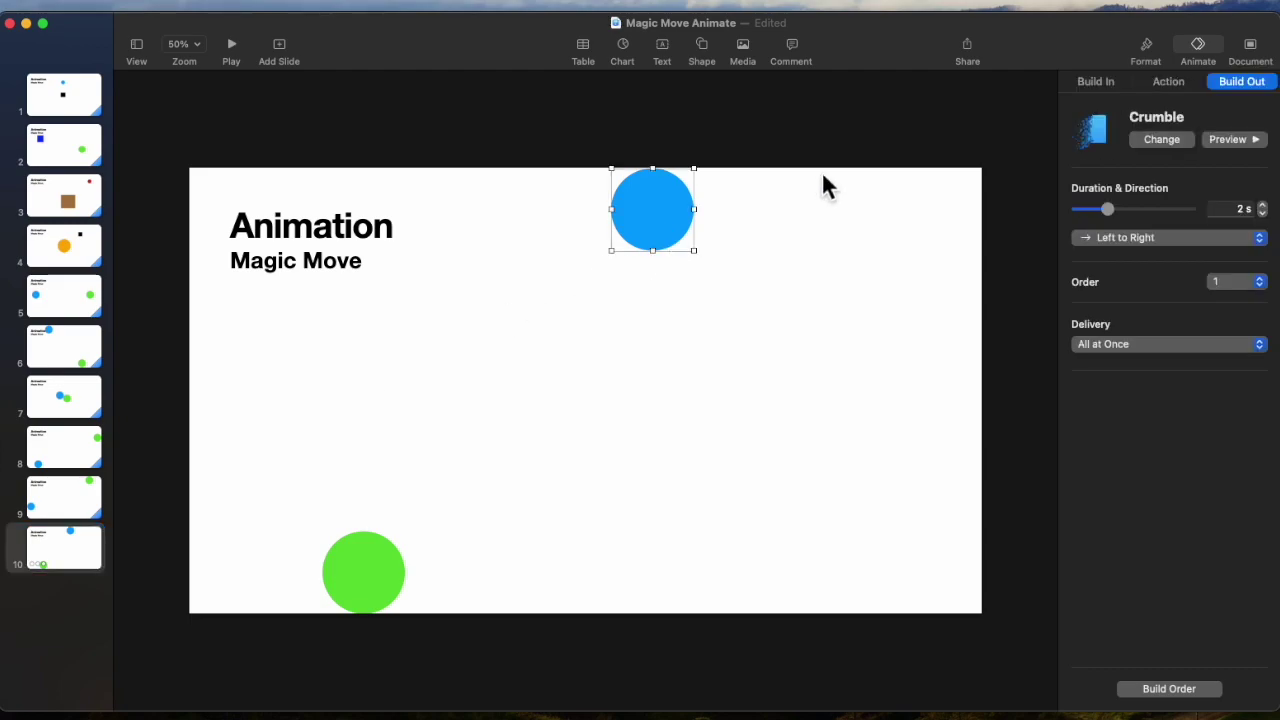
click(1158, 140)
click(1106, 225)
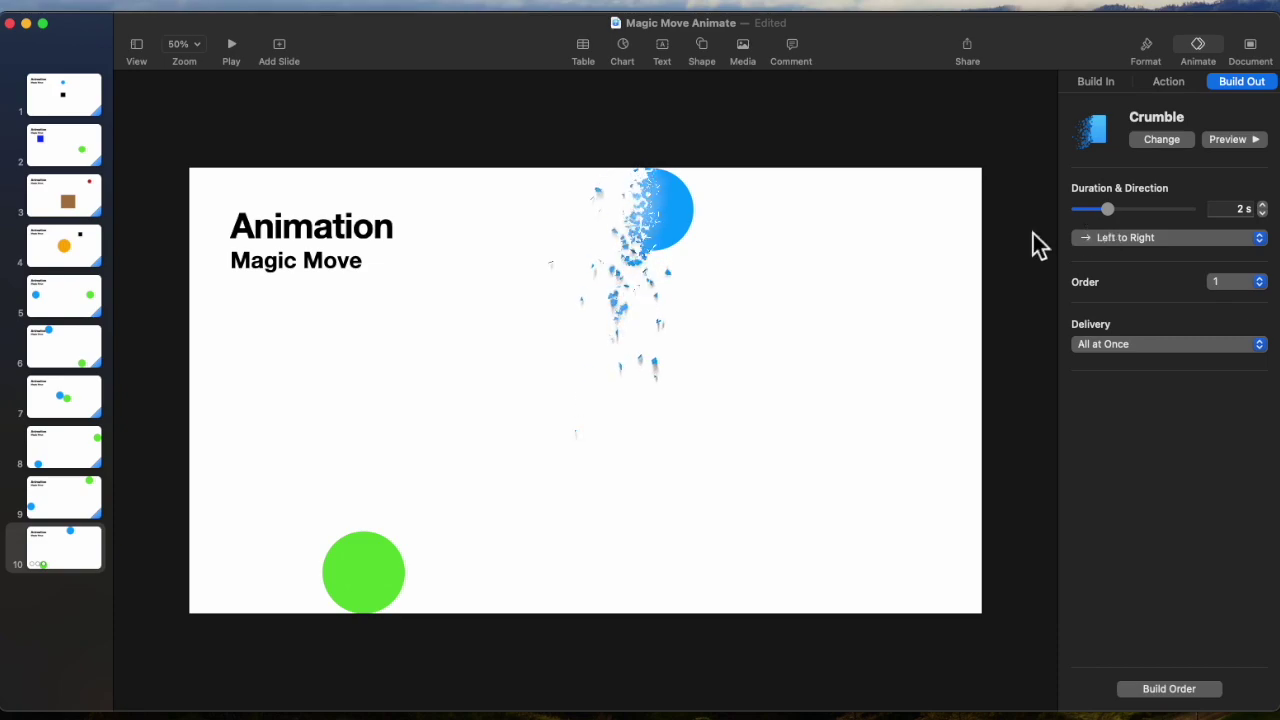
click(365, 570)
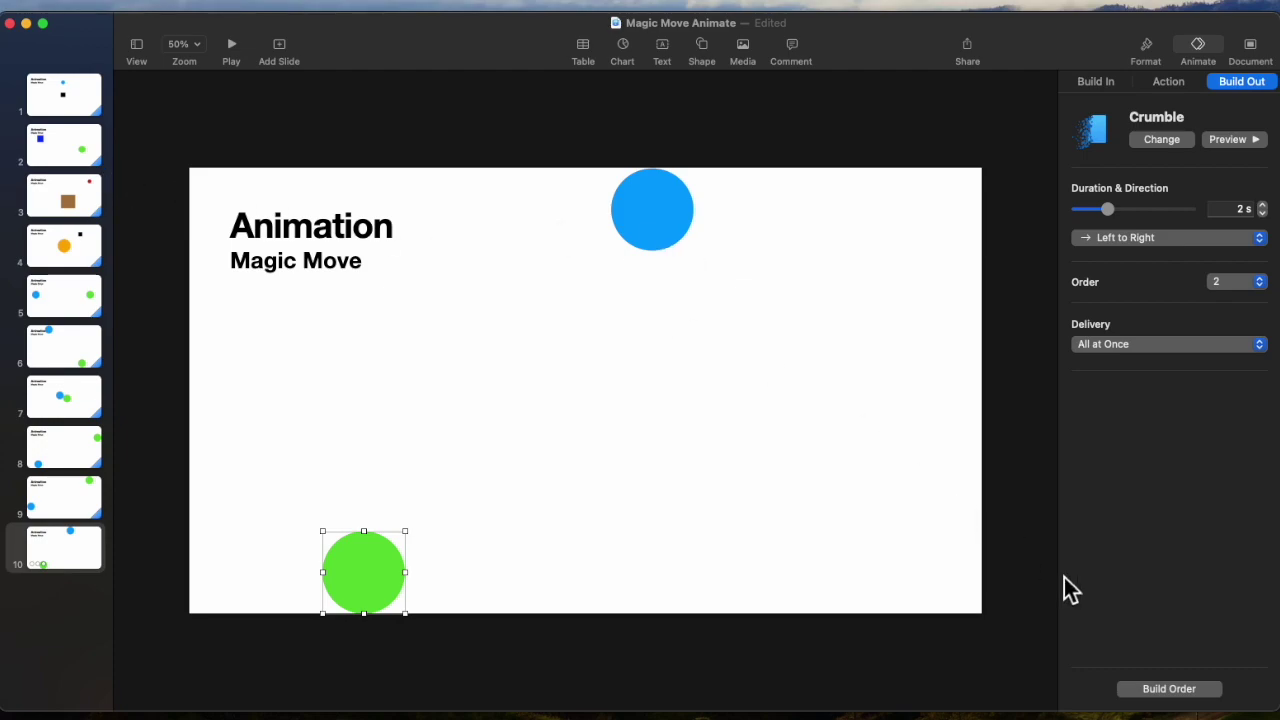
Review slide 10's build order and start options, keeping the green circle's build set to After Build 1.
click(1165, 689)
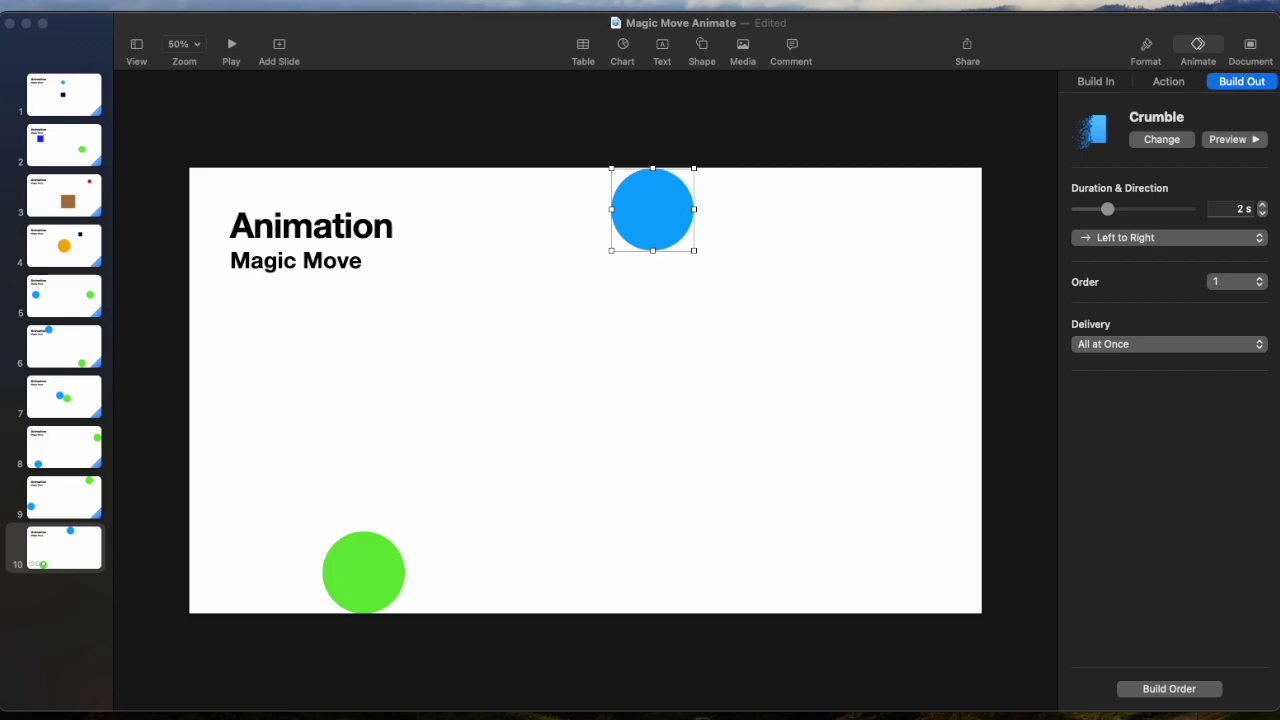
drag(946, 426, 846, 207)
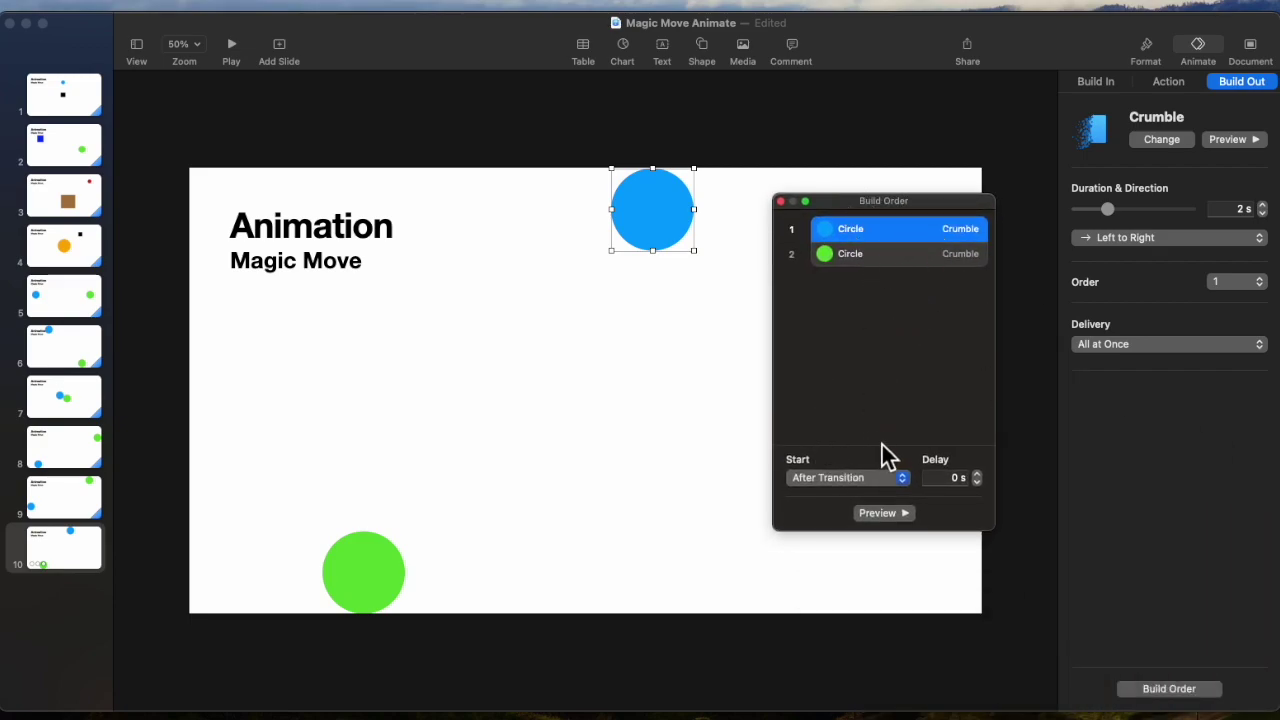
click(876, 255)
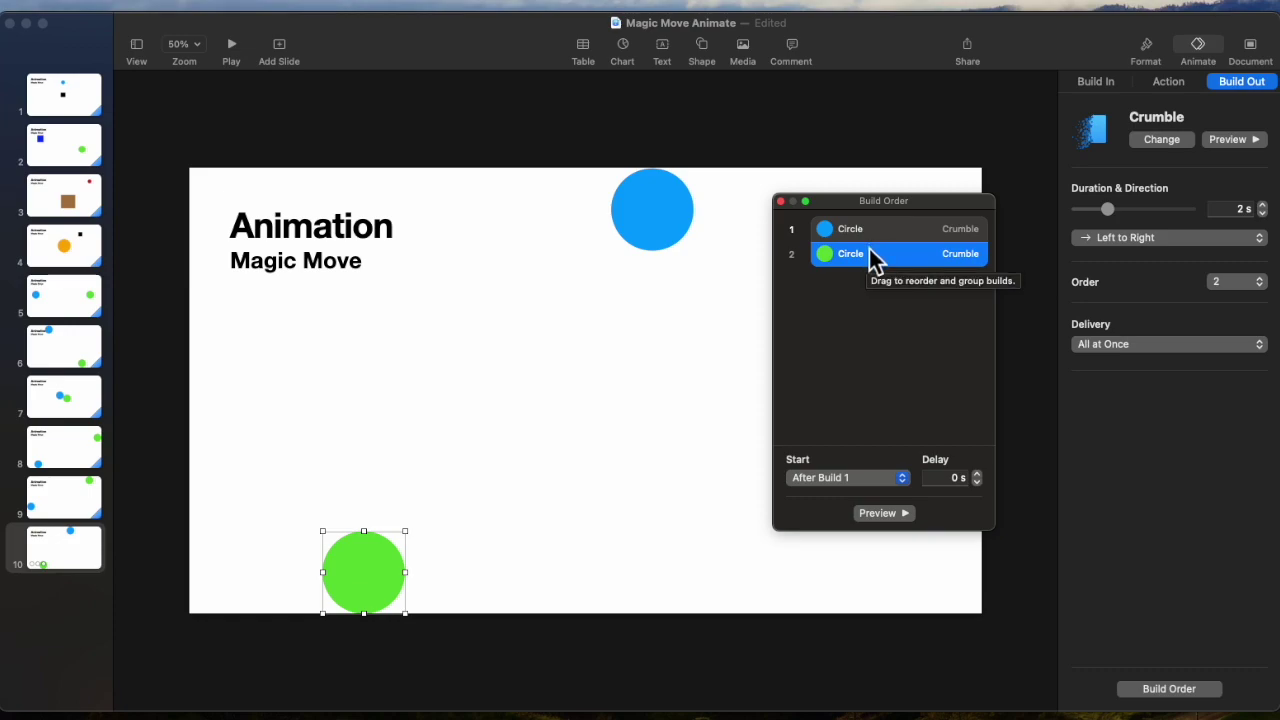
click(904, 482)
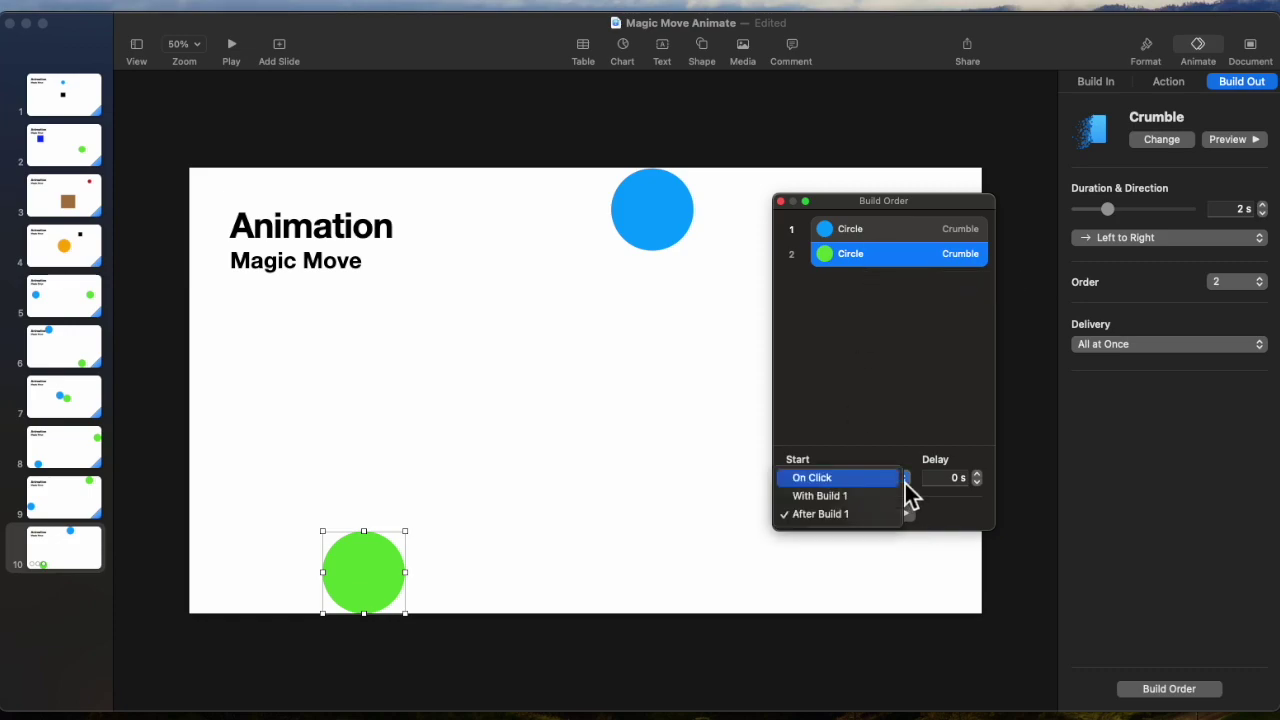
click(848, 516)
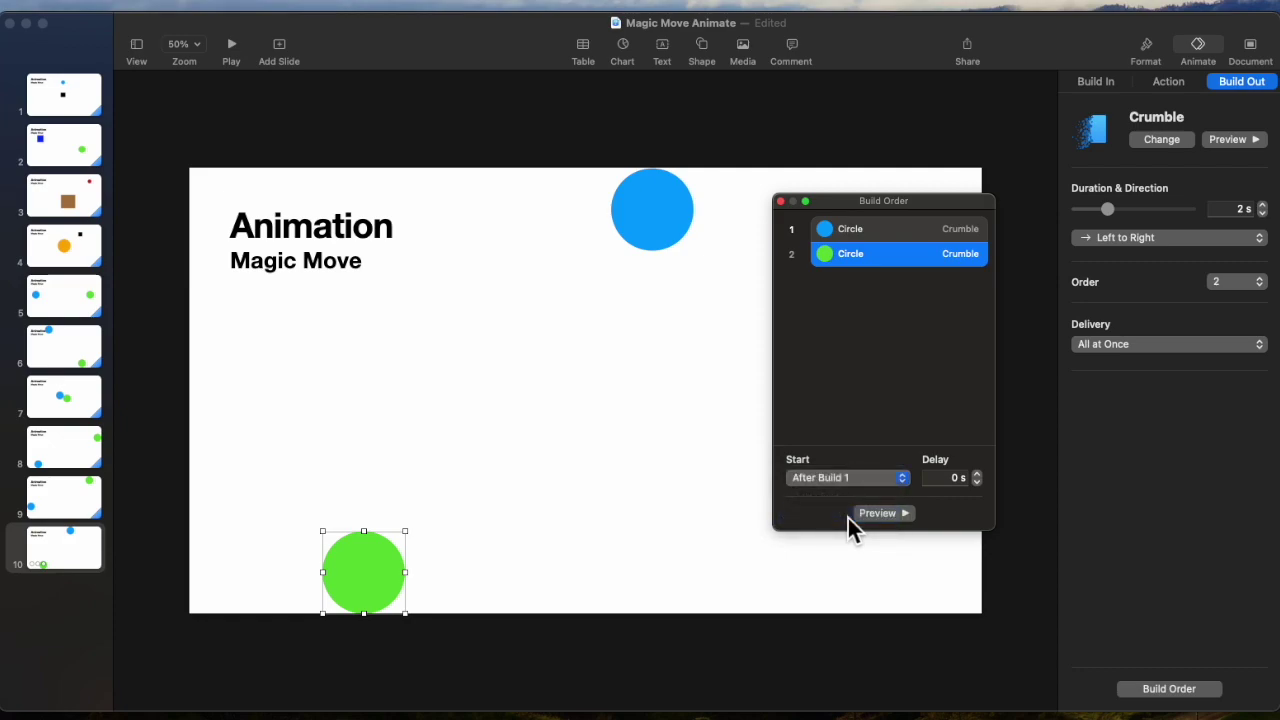
click(781, 202)
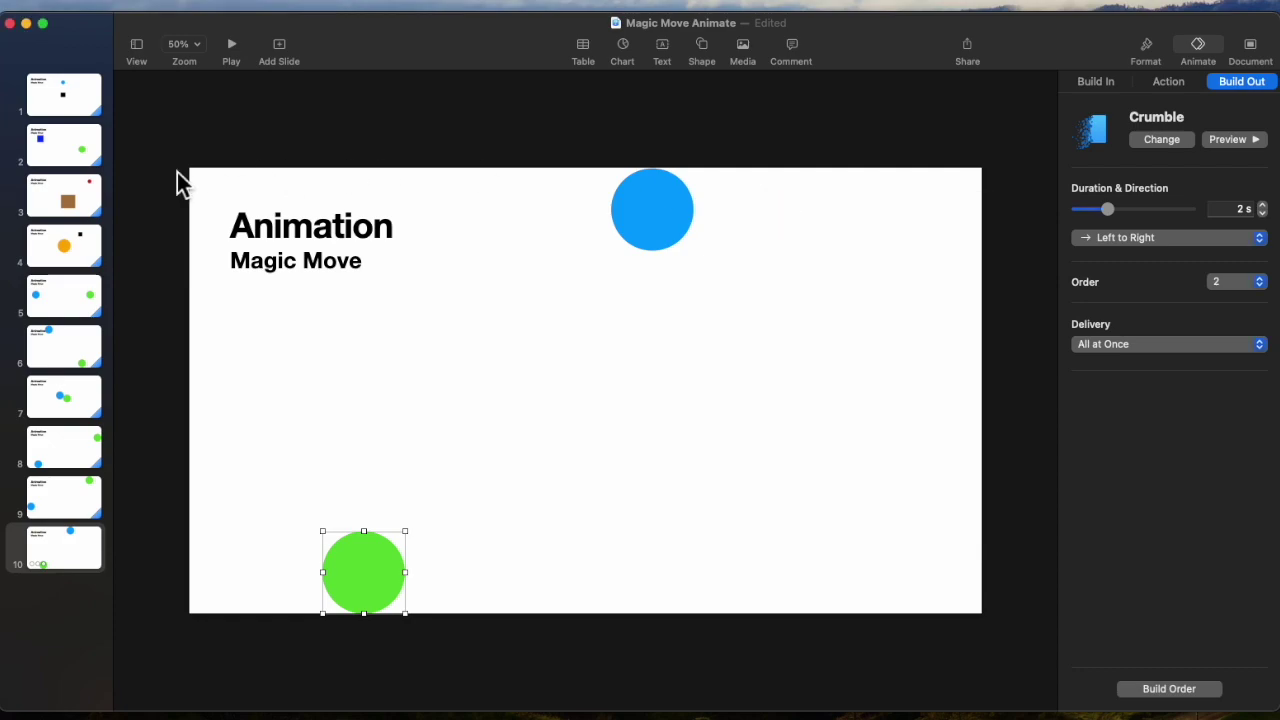
Add a Crumble build-out effect to the orange circle on slide 4.
click(71, 107)
click(77, 140)
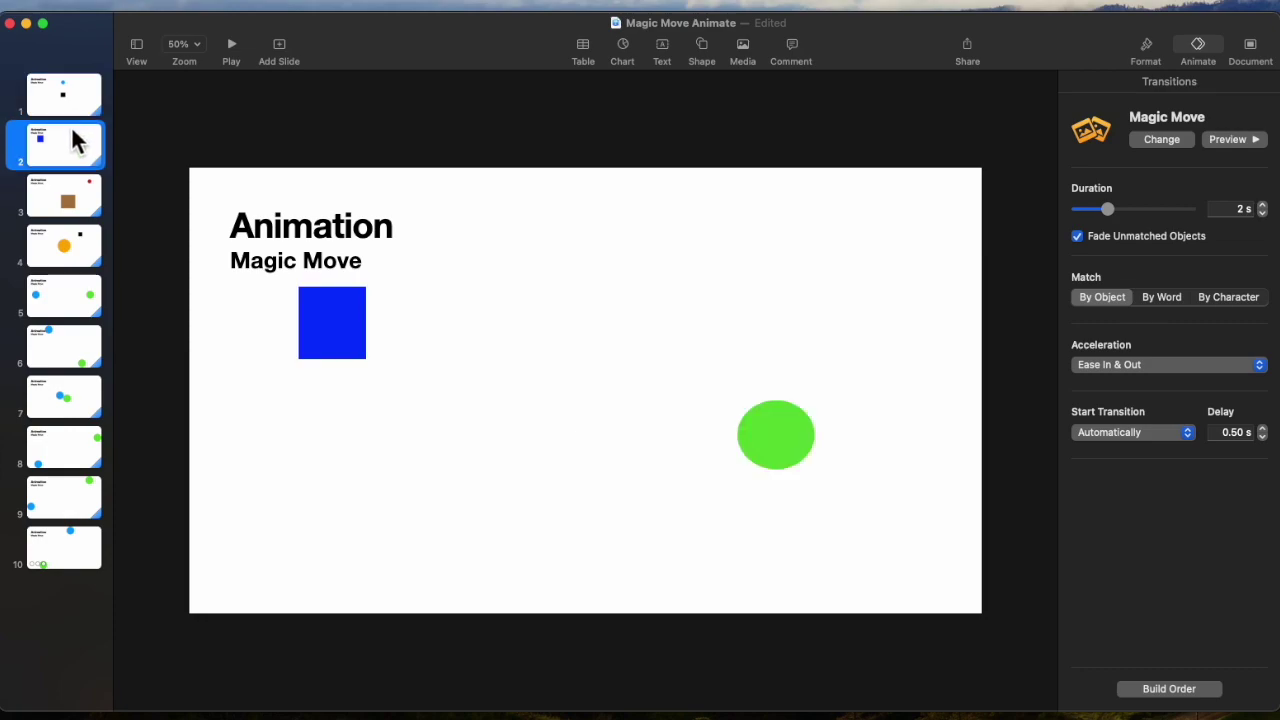
click(77, 206)
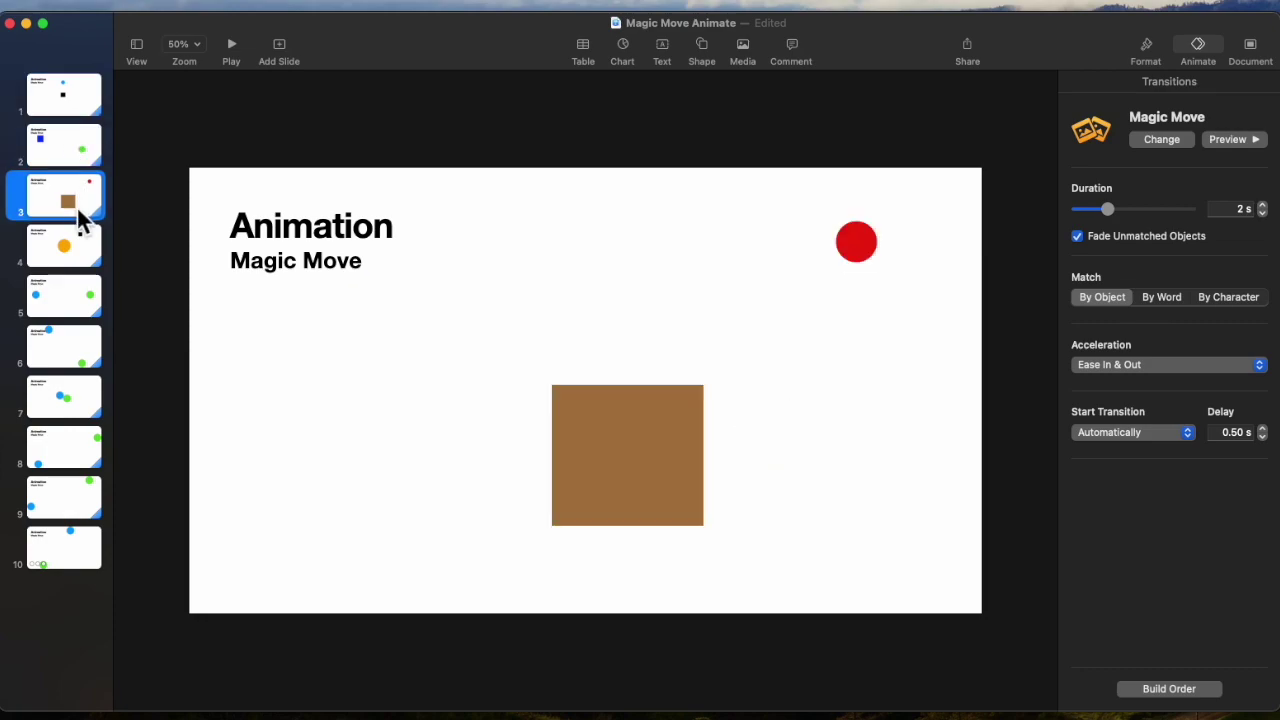
click(85, 263)
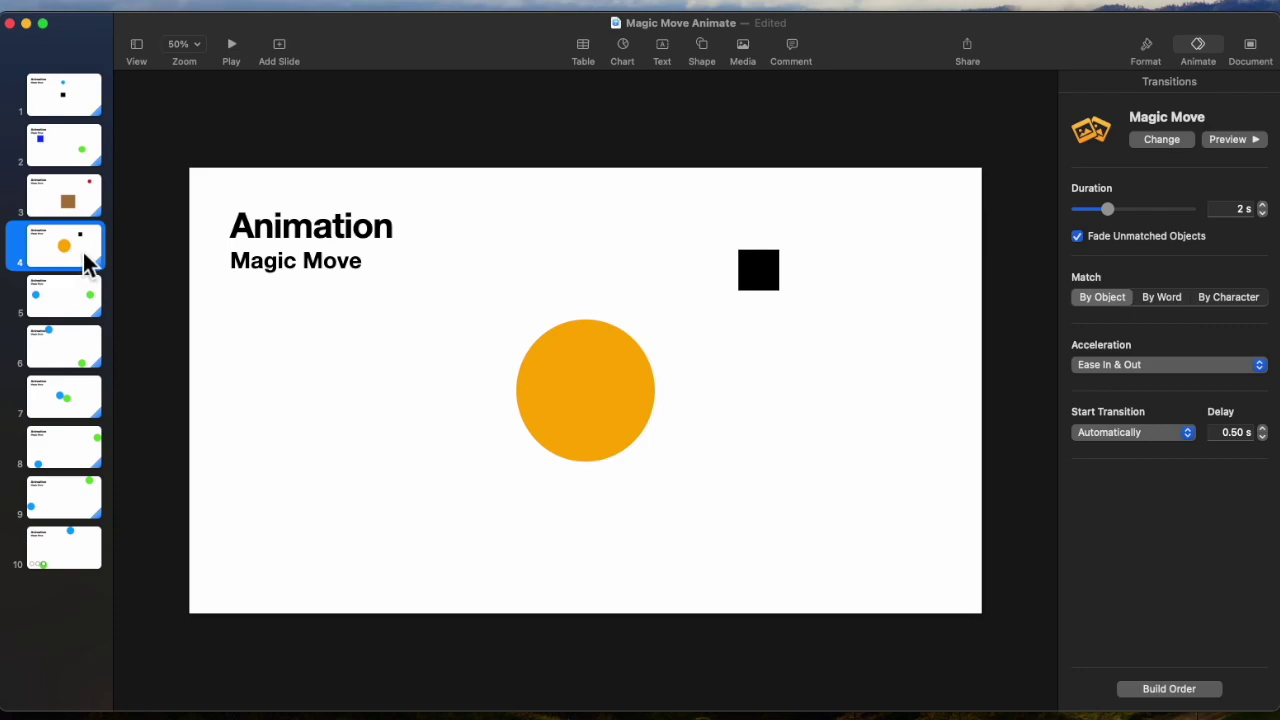
click(603, 403)
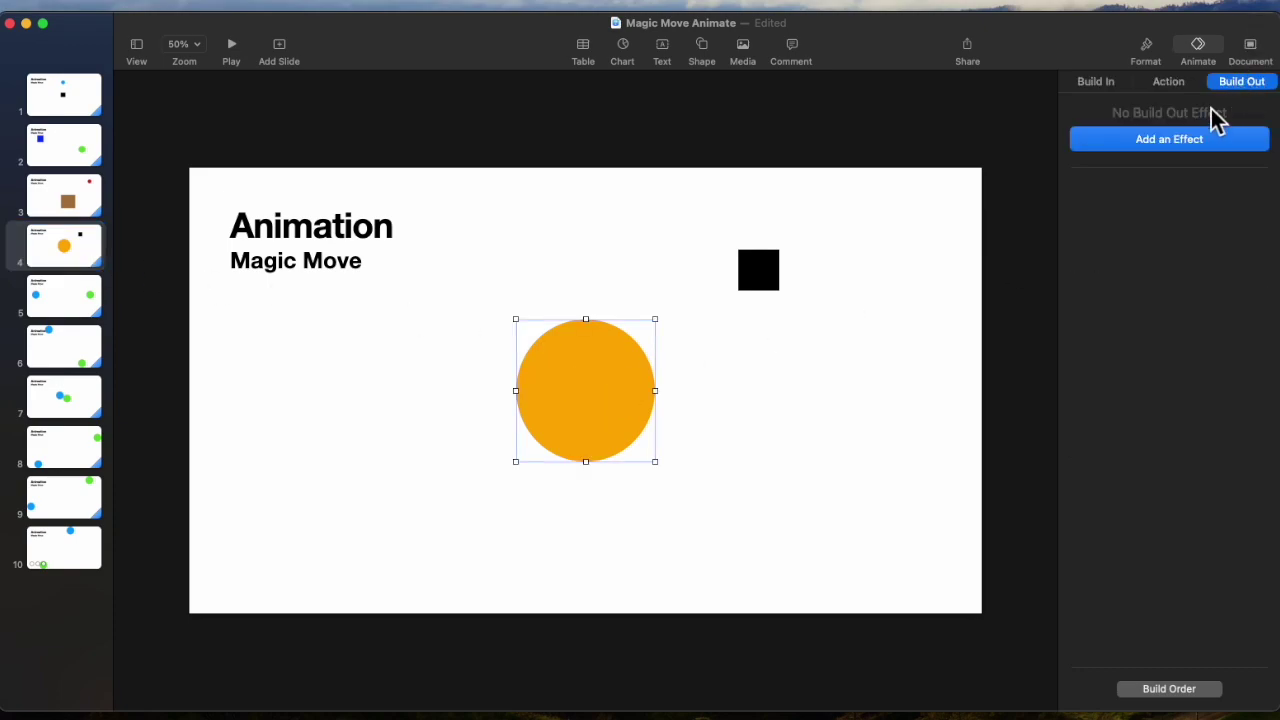
click(1155, 150)
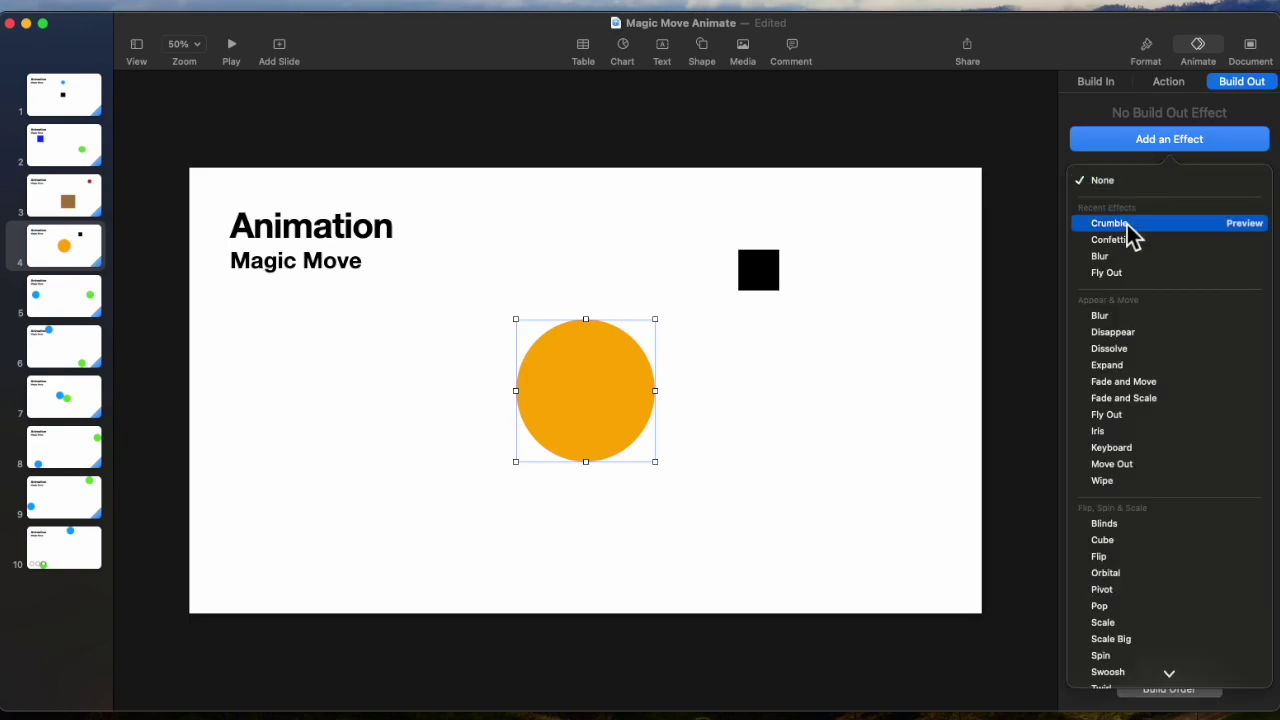
click(1130, 228)
Add a Crumble build-out effect to the black square on slide 4.
click(761, 270)
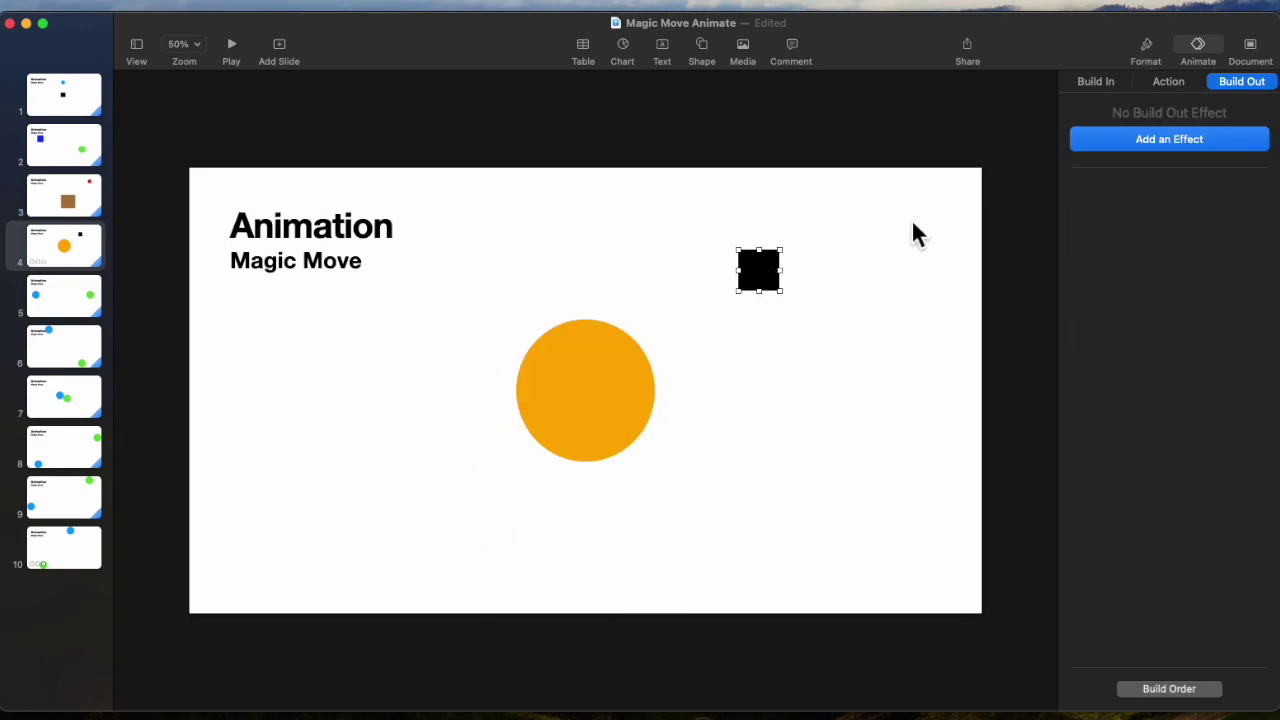
click(1190, 148)
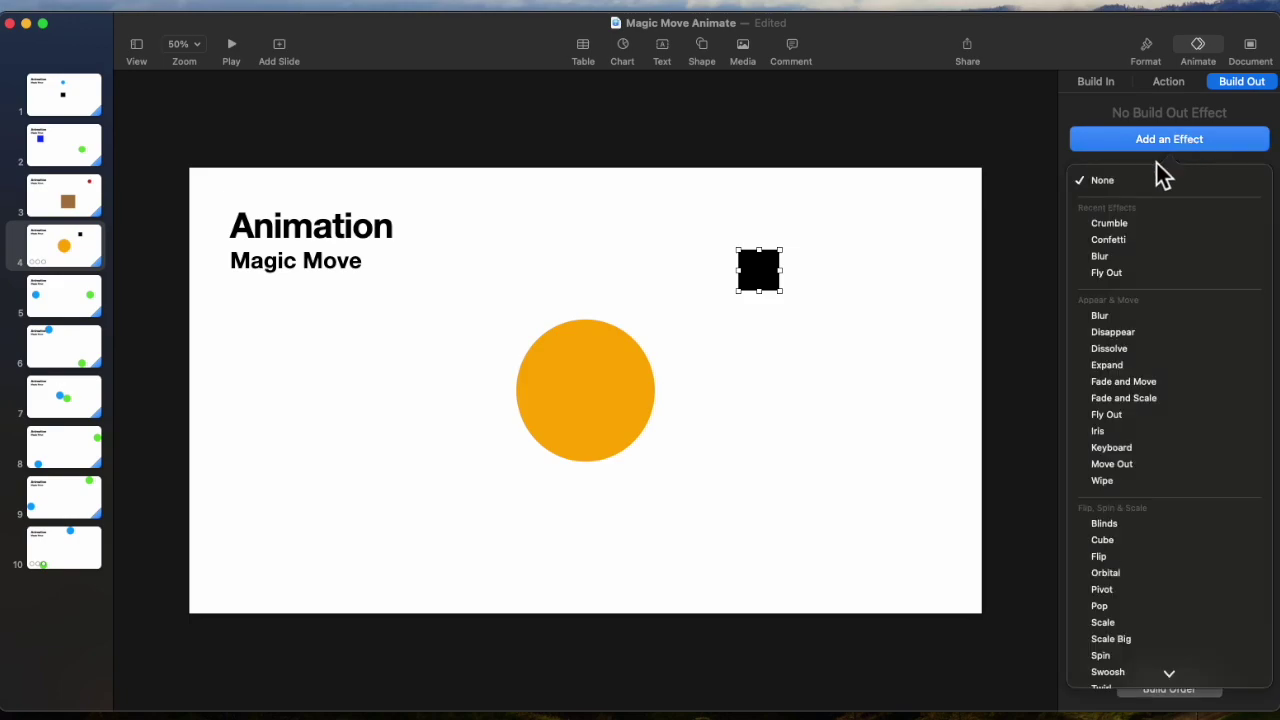
click(1112, 224)
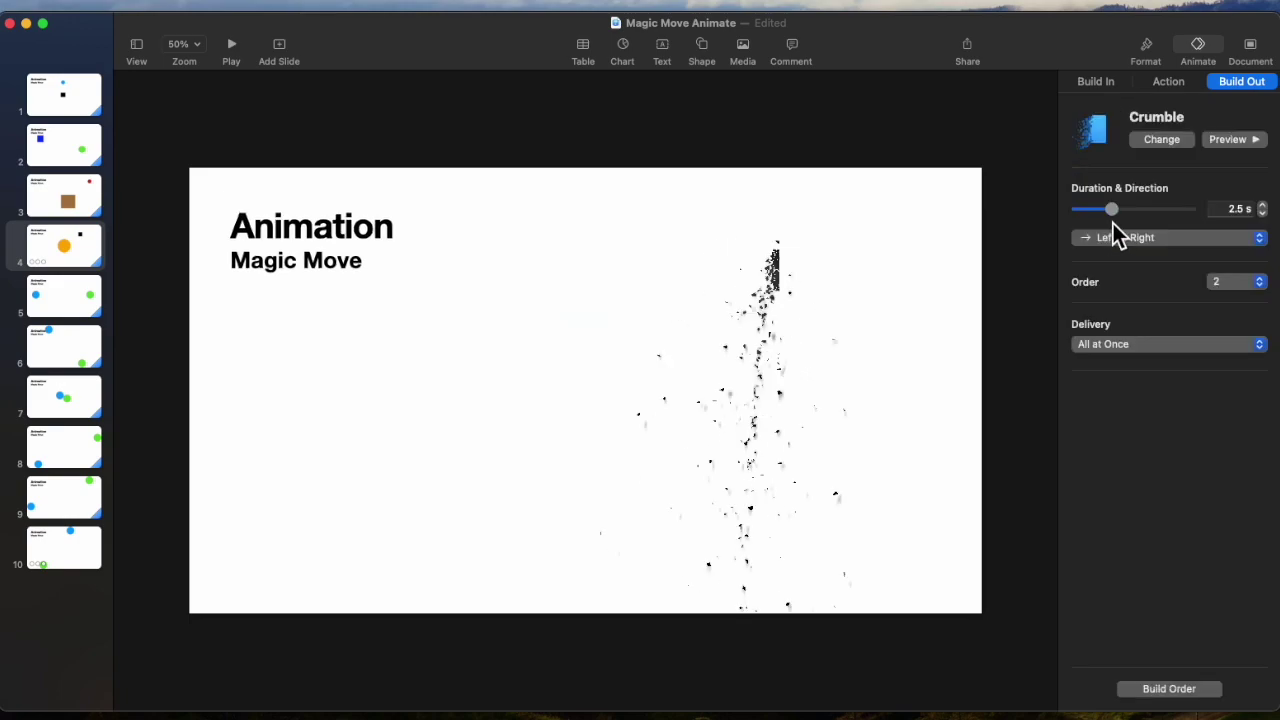
In slide 4's build order, set the orange oval's Crumble build to start After Transition.
click(1165, 689)
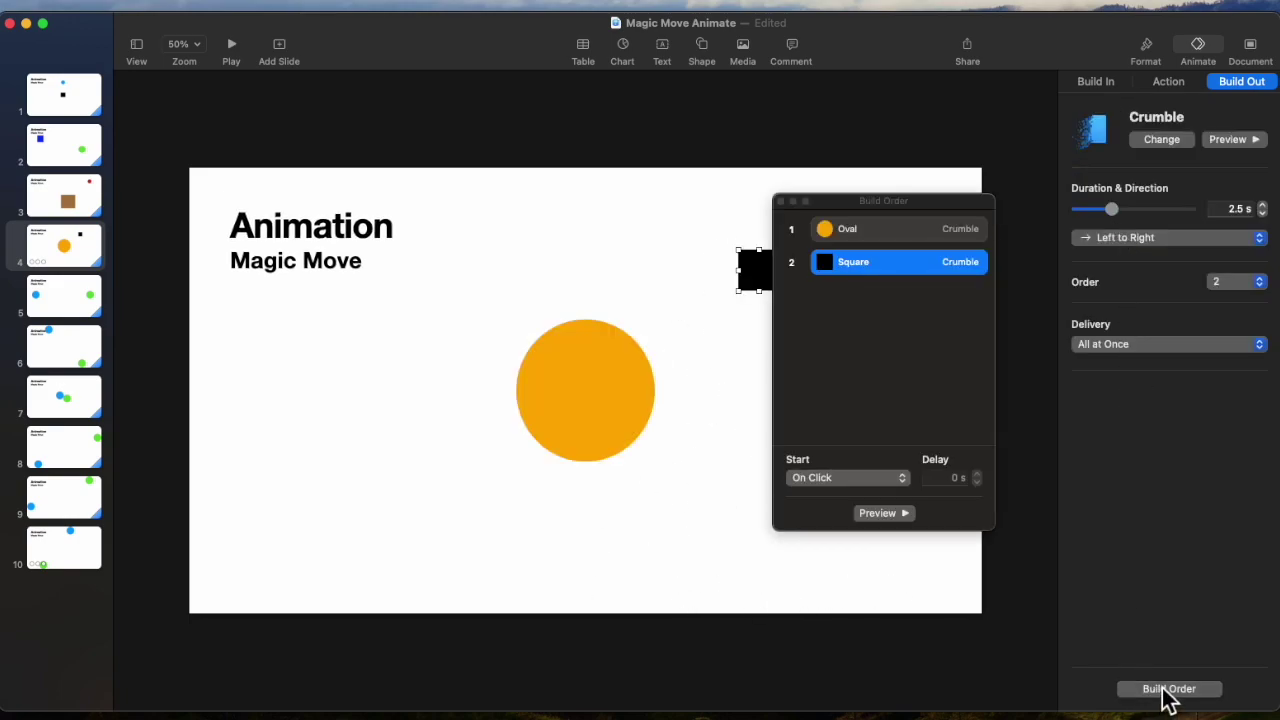
click(733, 405)
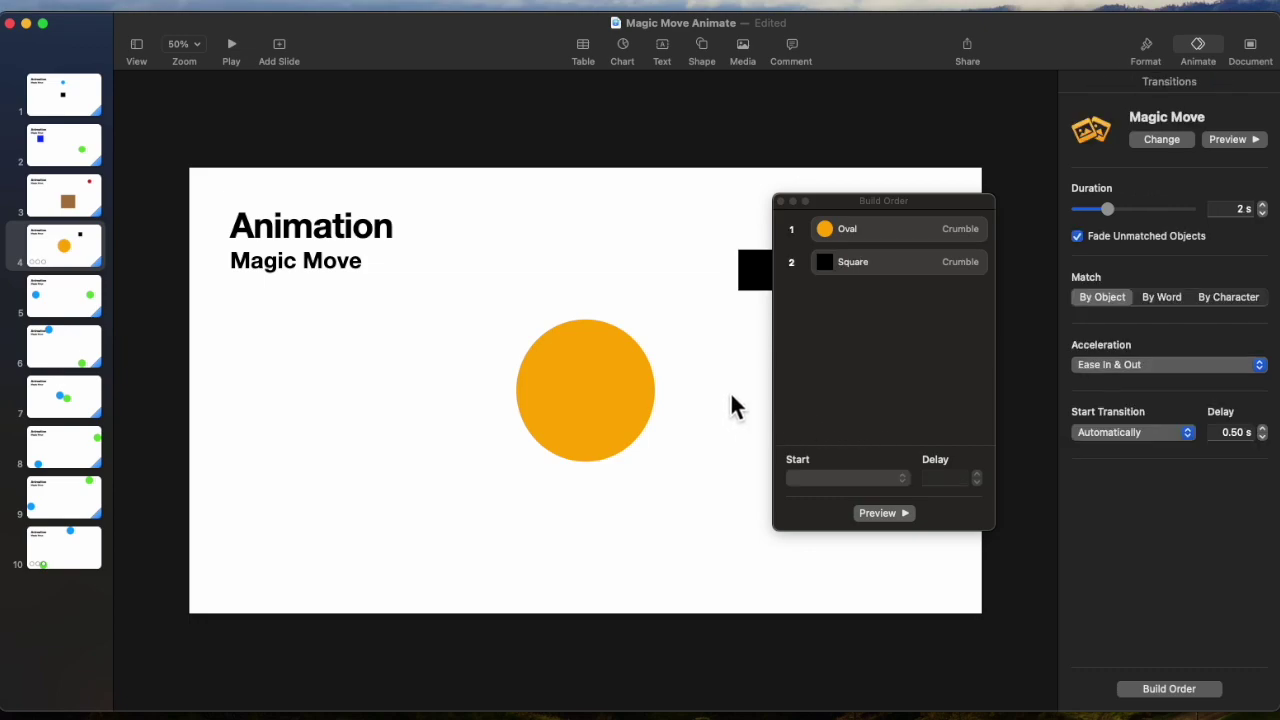
click(889, 232)
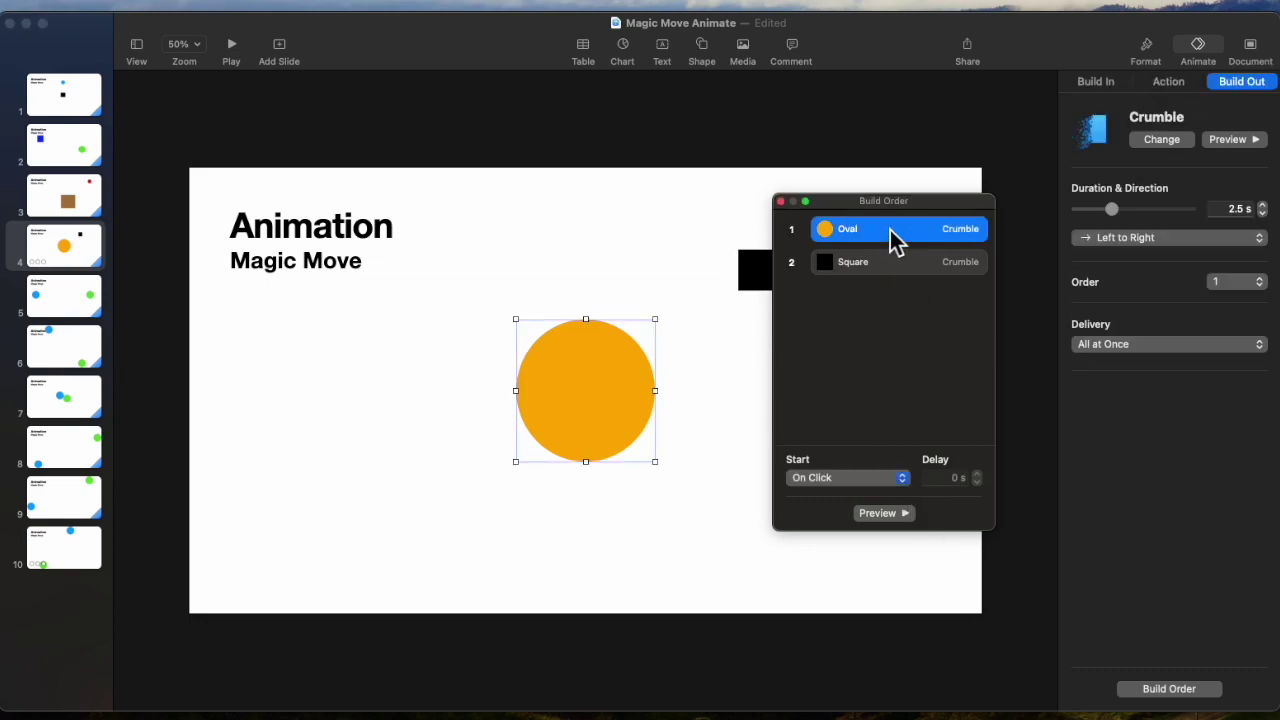
click(906, 481)
click(865, 496)
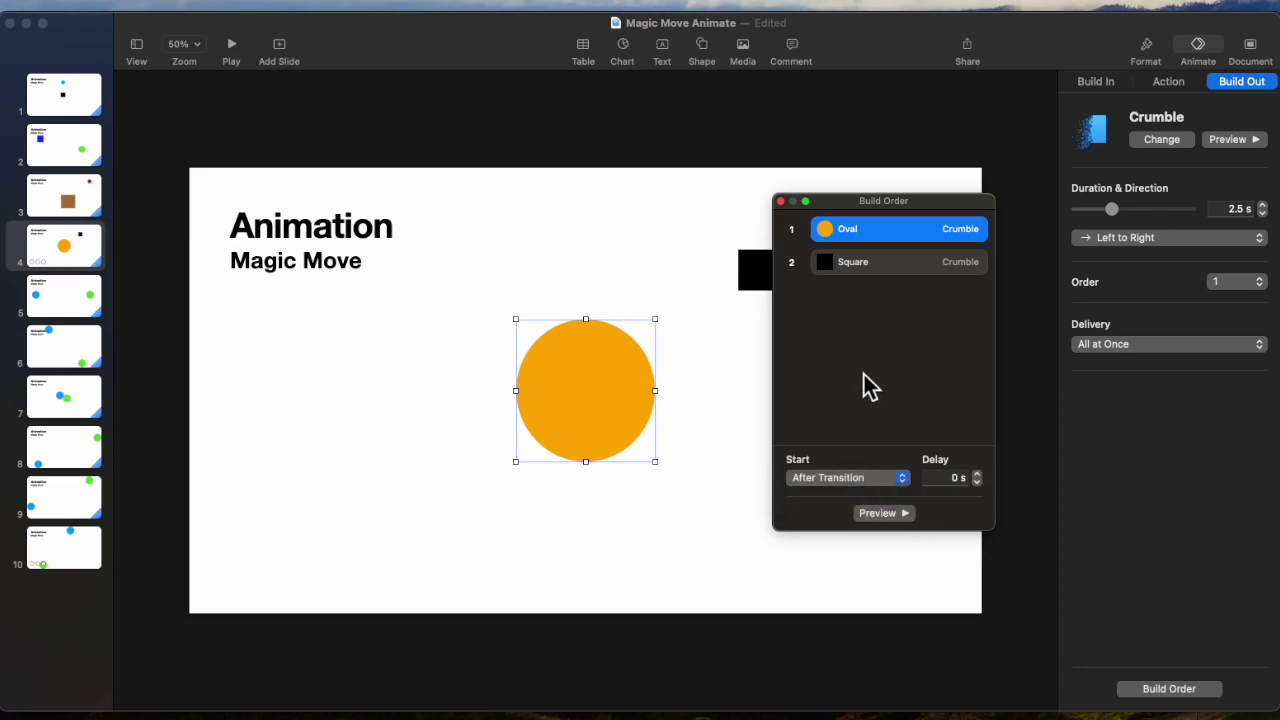
Set the black square's Crumble build to start With Build 1 and close the build order.
click(900, 265)
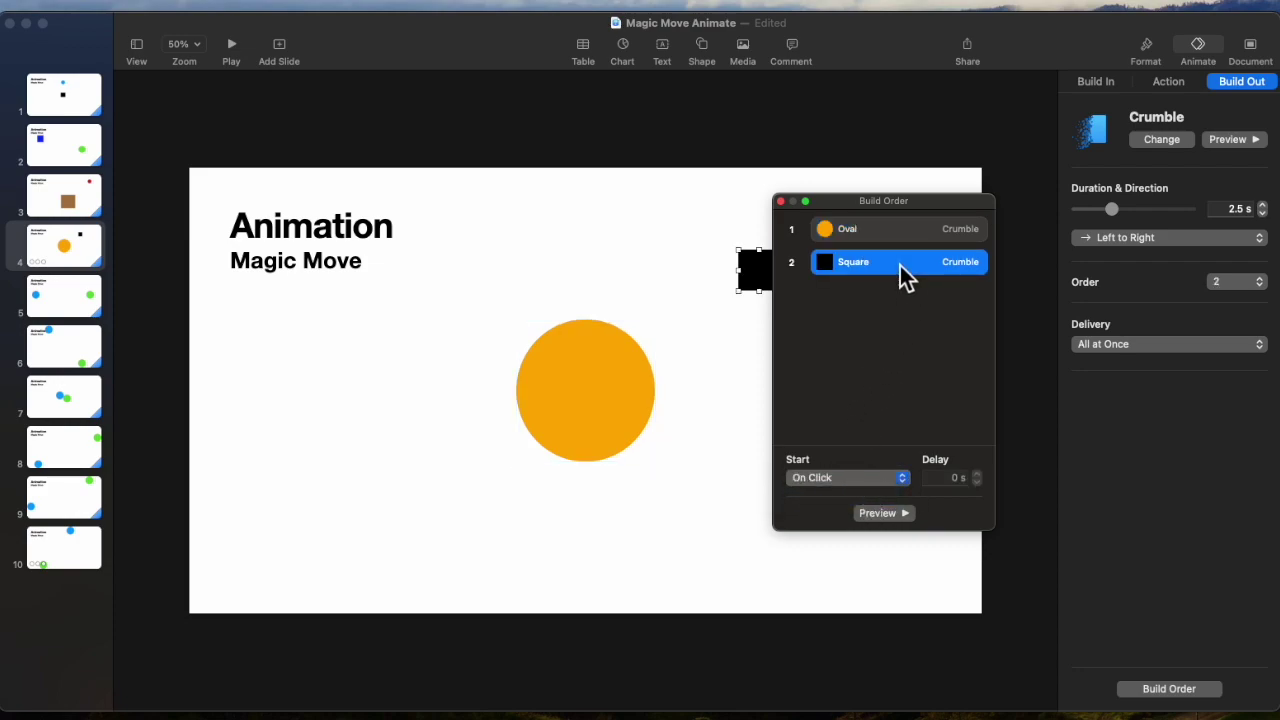
click(903, 480)
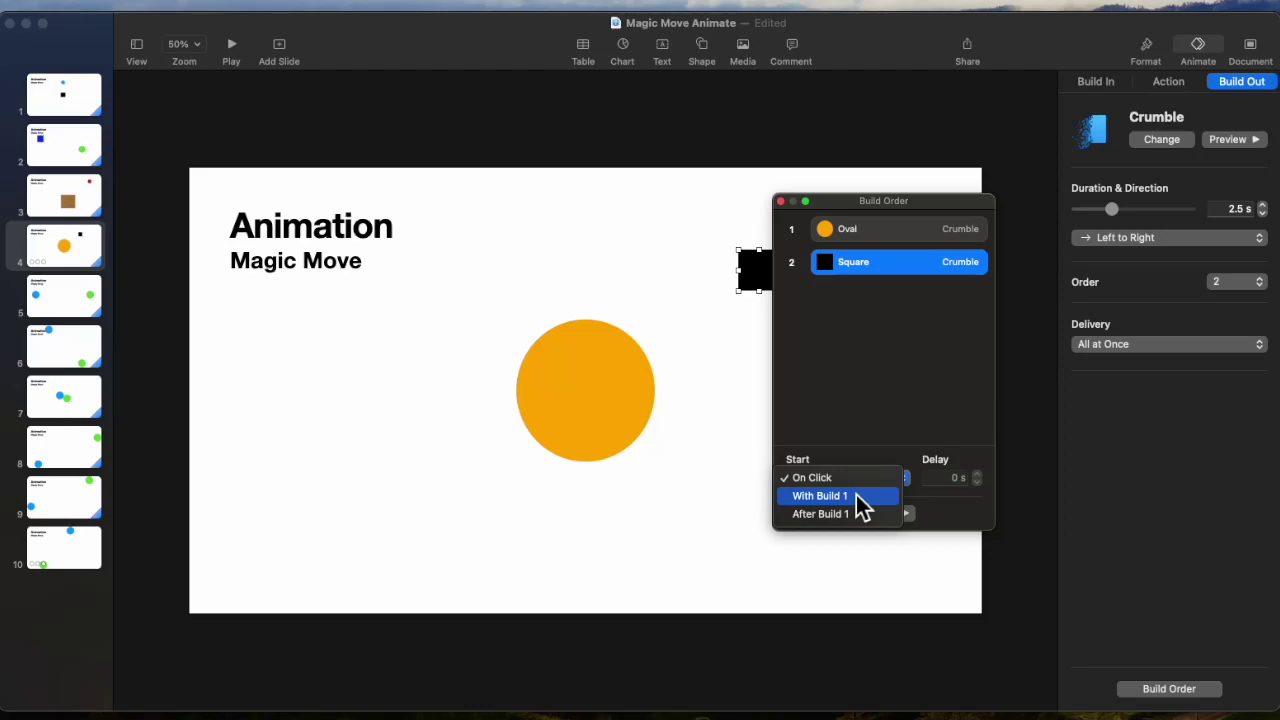
click(820, 496)
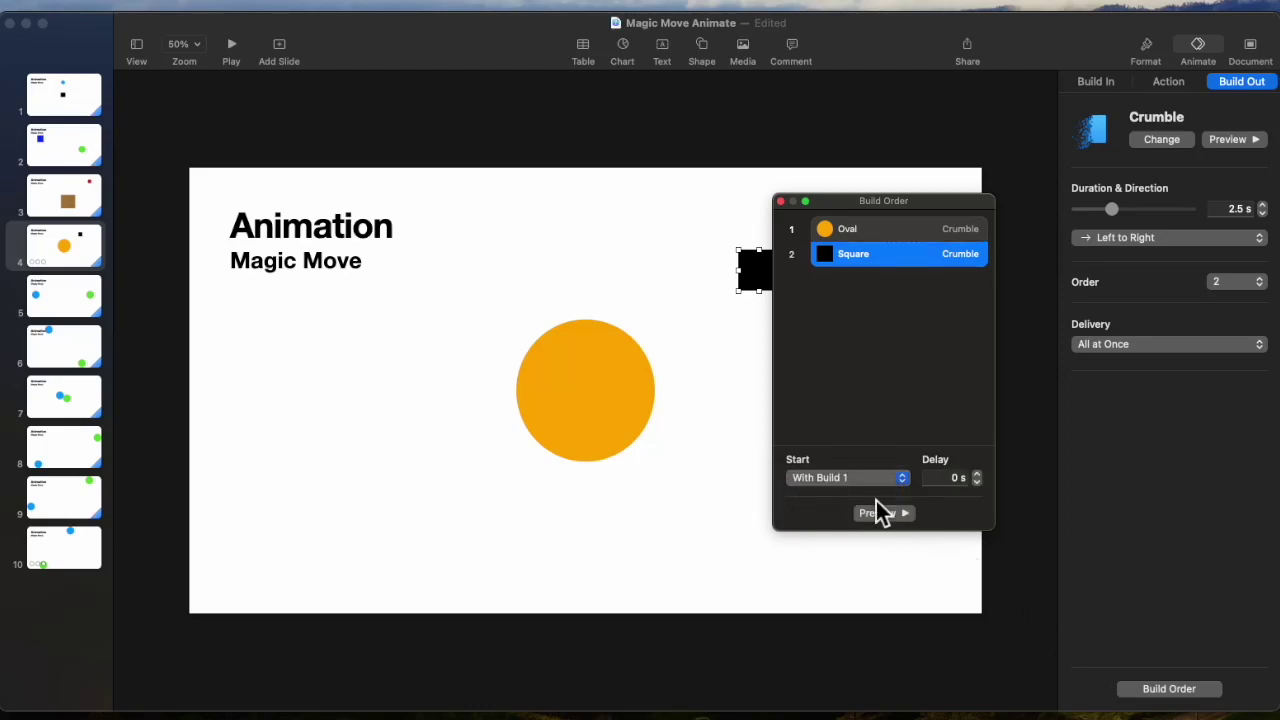
click(781, 202)
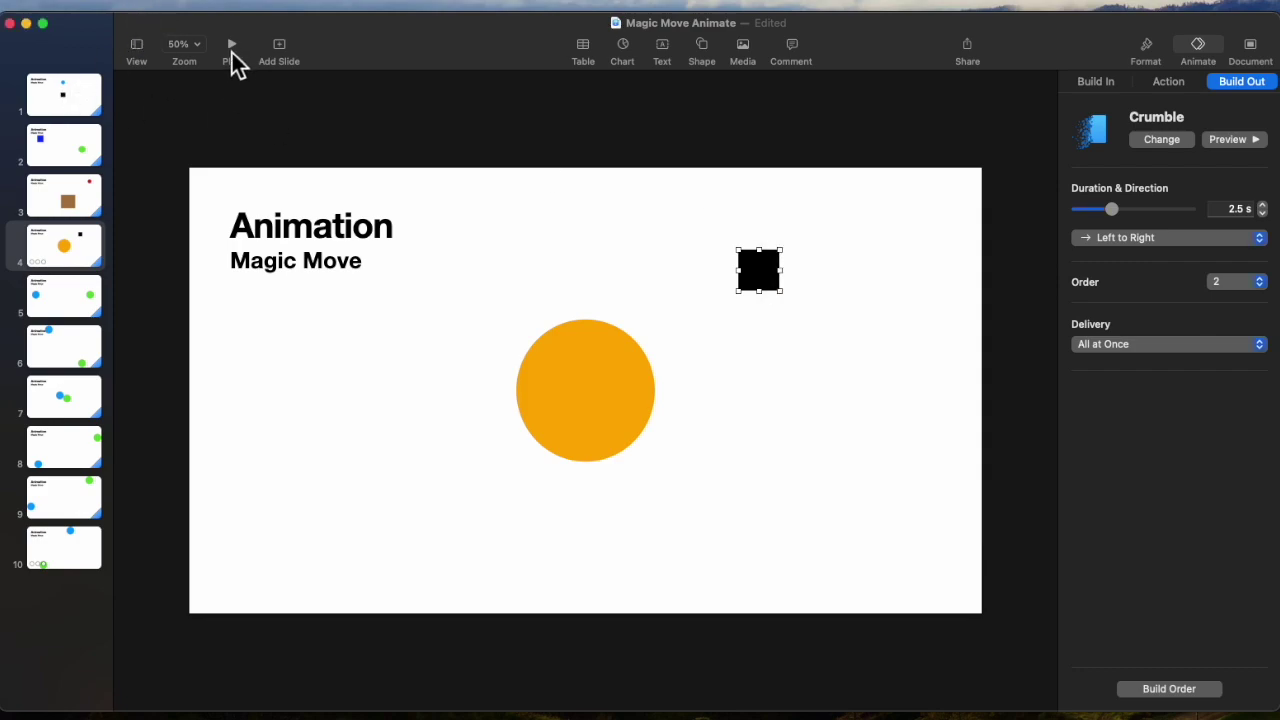
Play the slideshow from slide 1 through to slide 10 and return to editing.
click(68, 100)
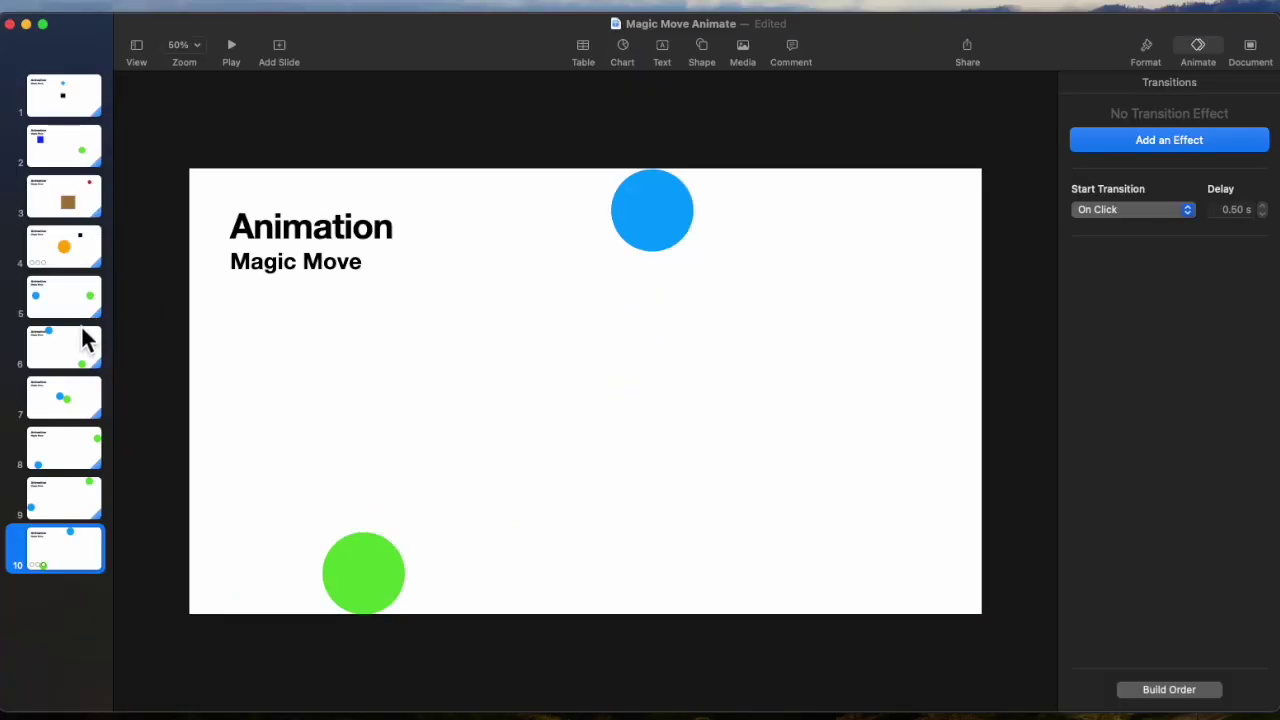
Reduce the automatic transition delay for slides 5 through 9 to 0.20 s.
click(60, 304)
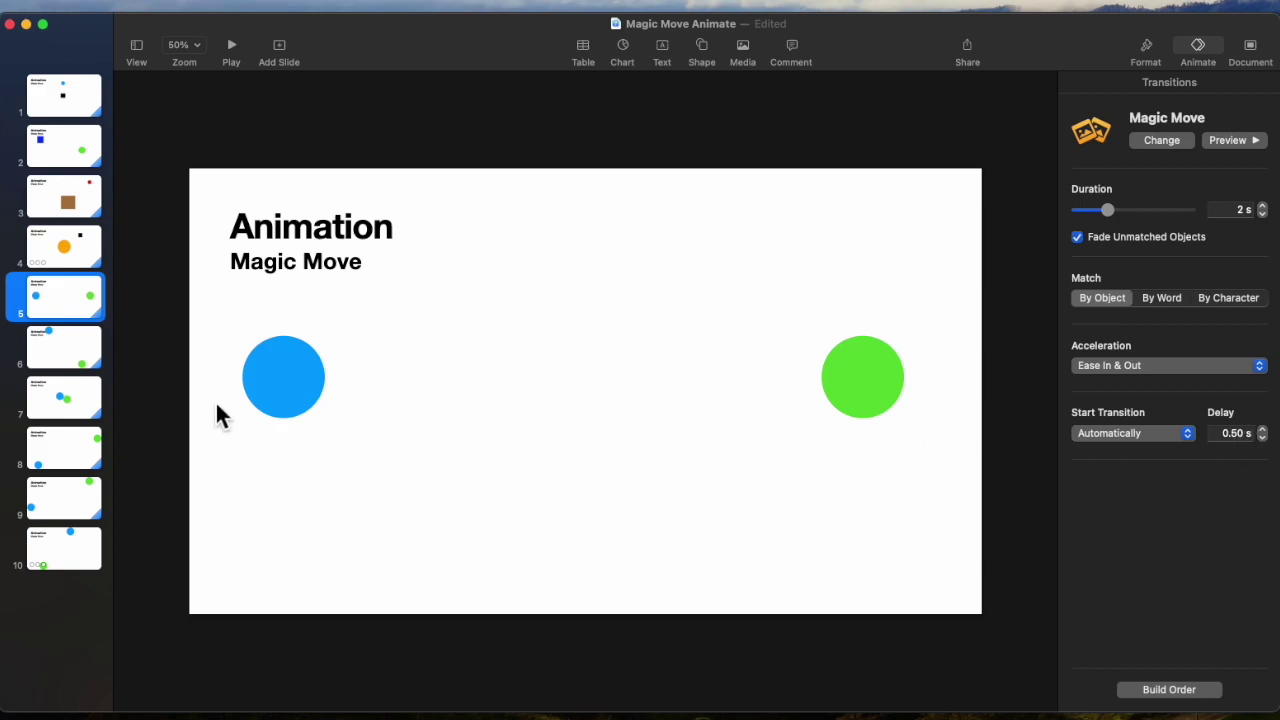
shift+click(61, 504)
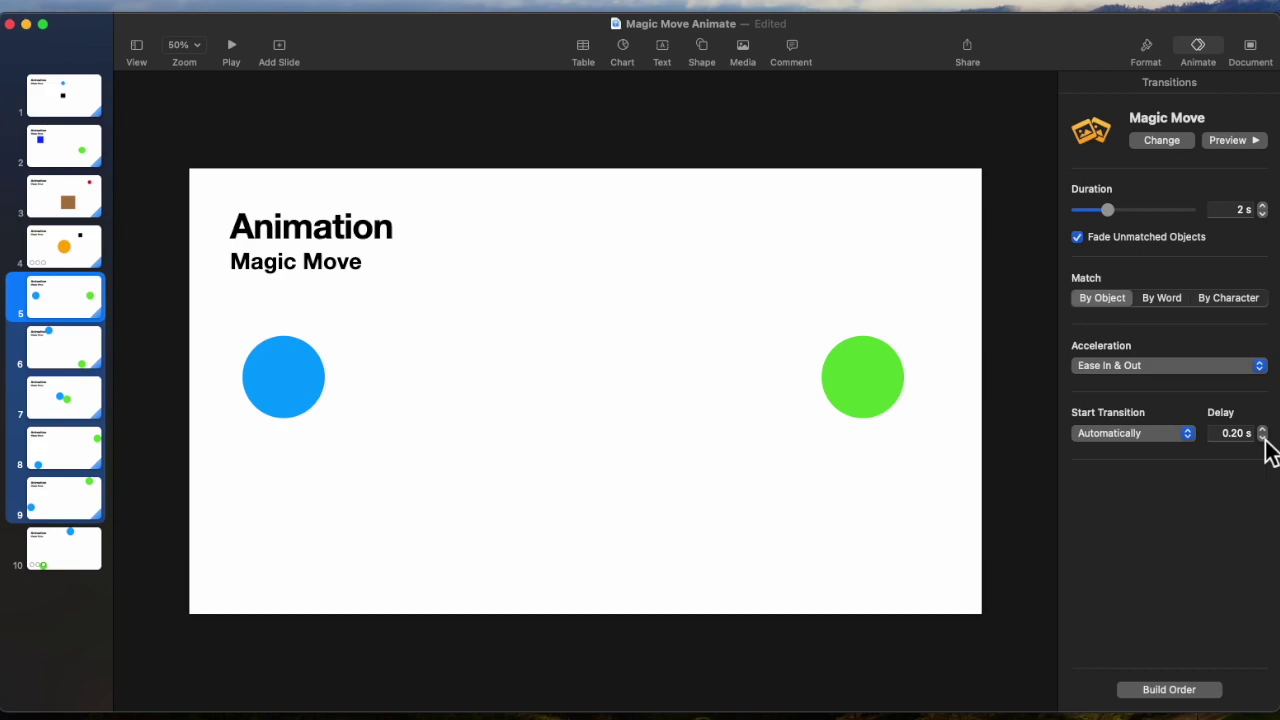
Set the automatic transition delay for slides 1 through 3 to 0 s and start the slideshow from slide 1.
click(68, 112)
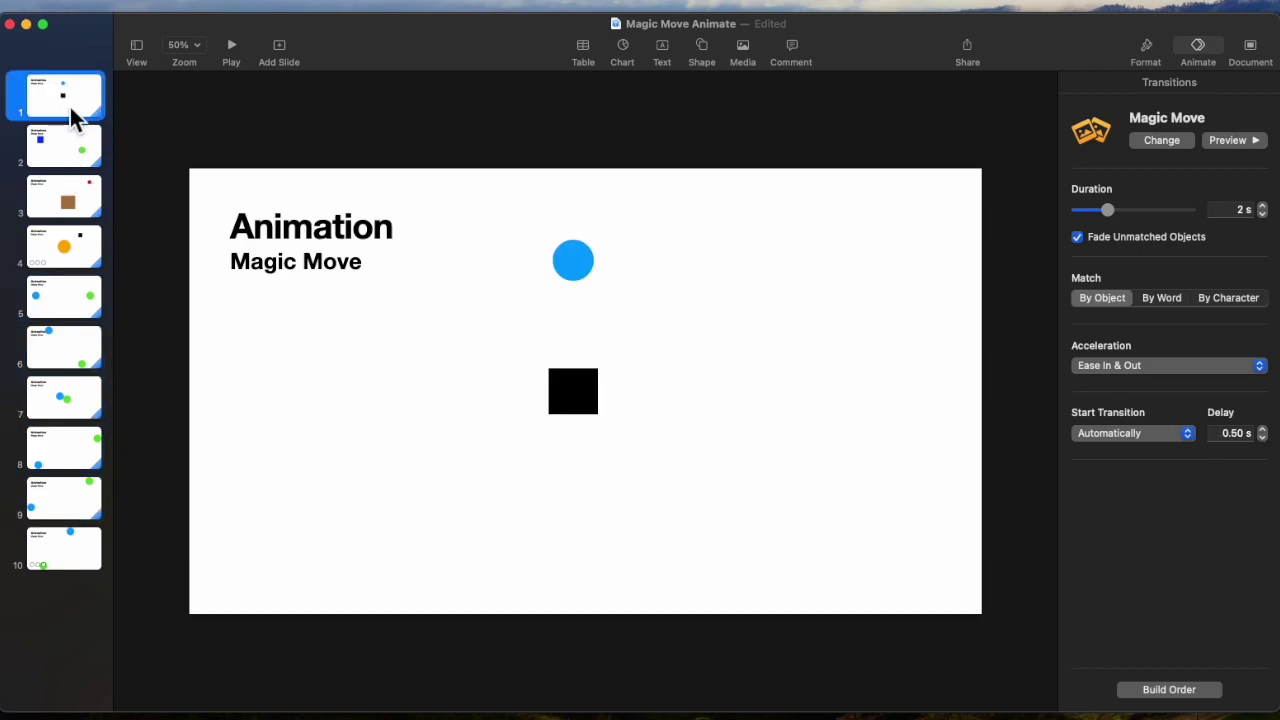
shift+click(77, 204)
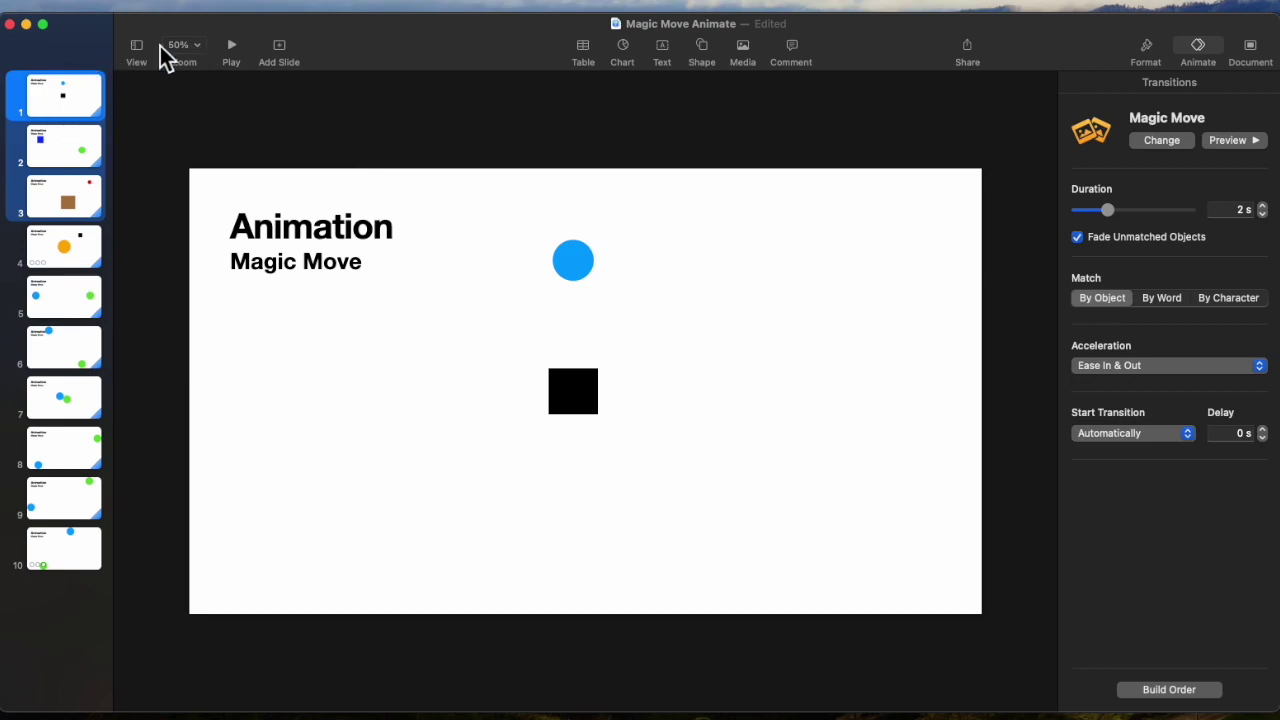
click(236, 50)
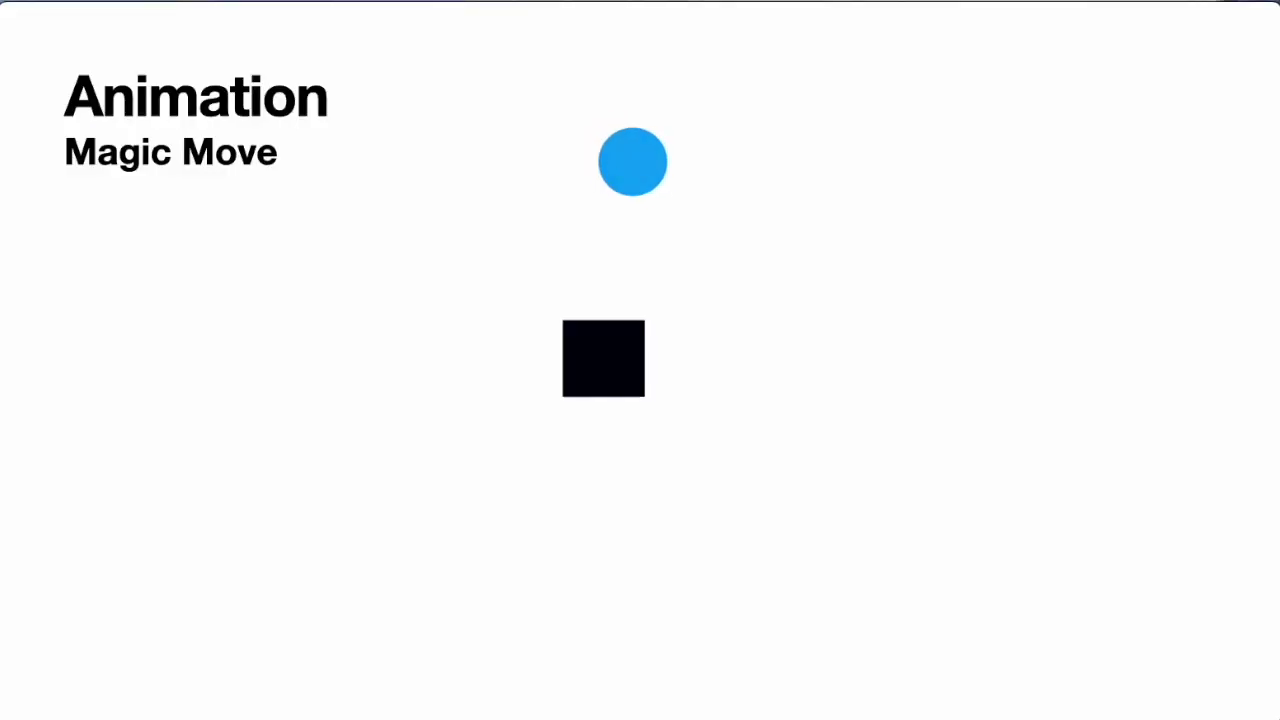